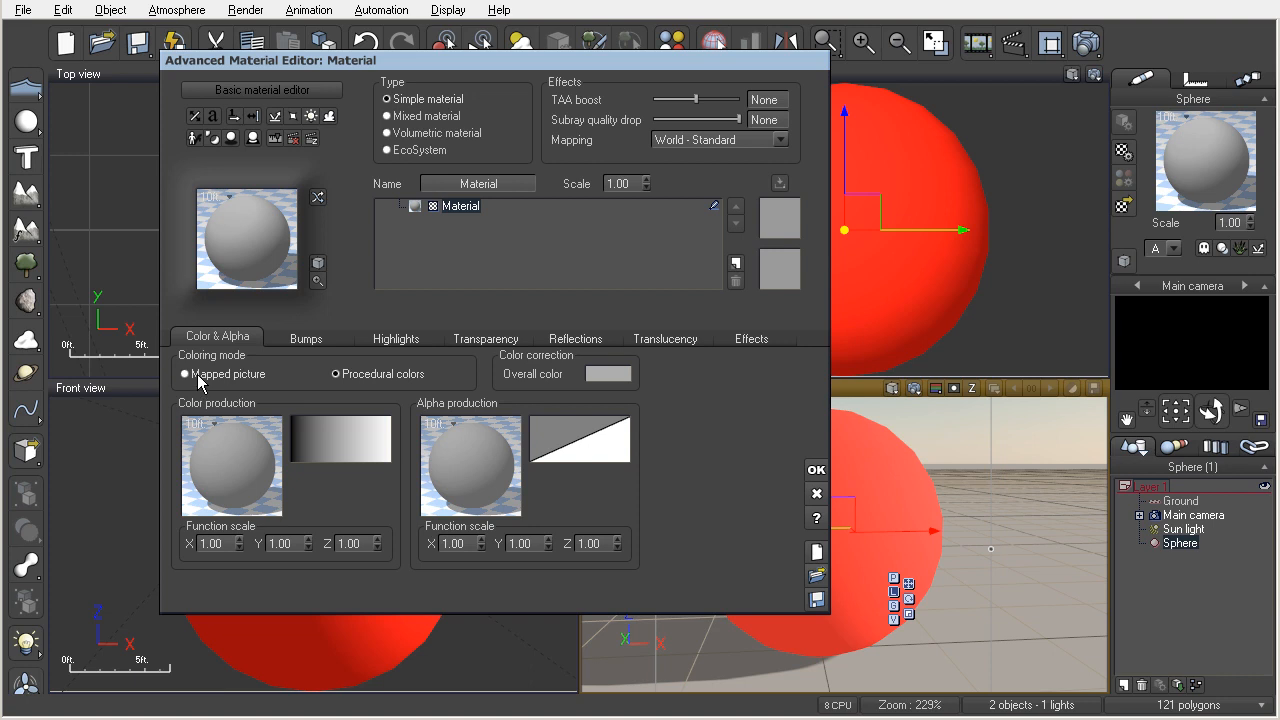
# Switch the material's coloring mode to Mapped picture and load the BrickWall bitmap from the Bitmaps collection.
pyautogui.click(199, 376)
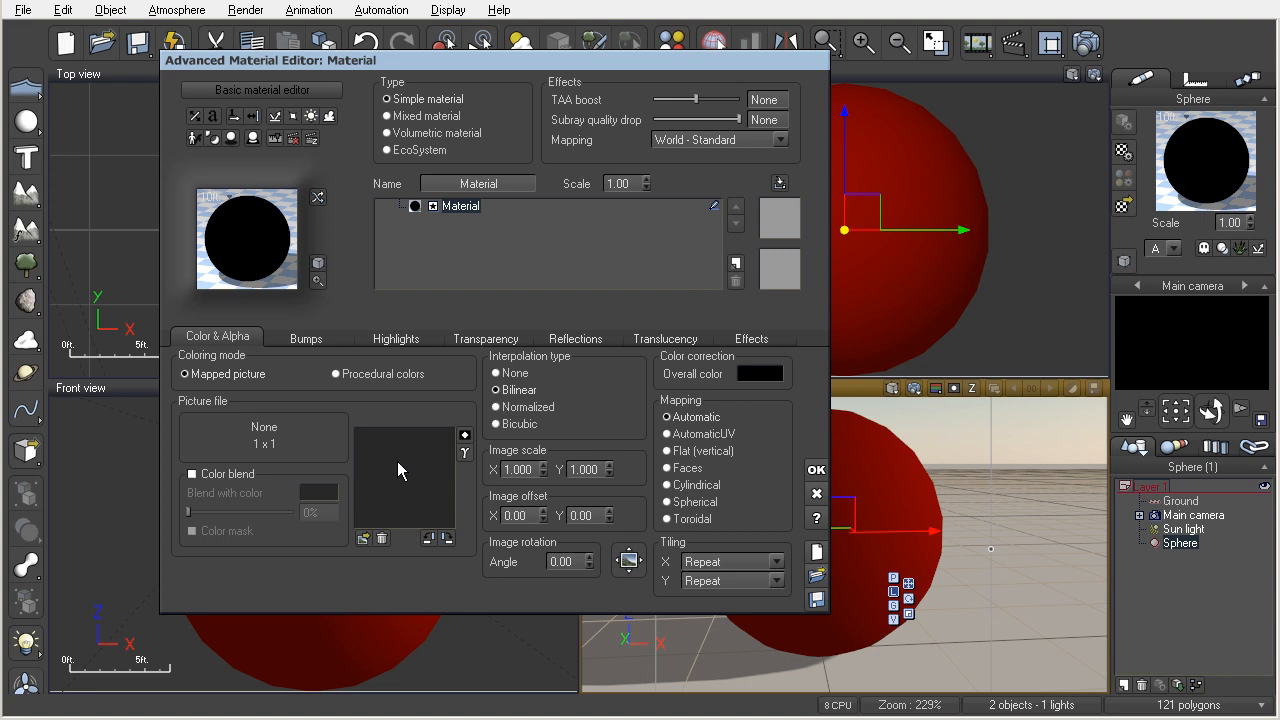
pyautogui.click(363, 538)
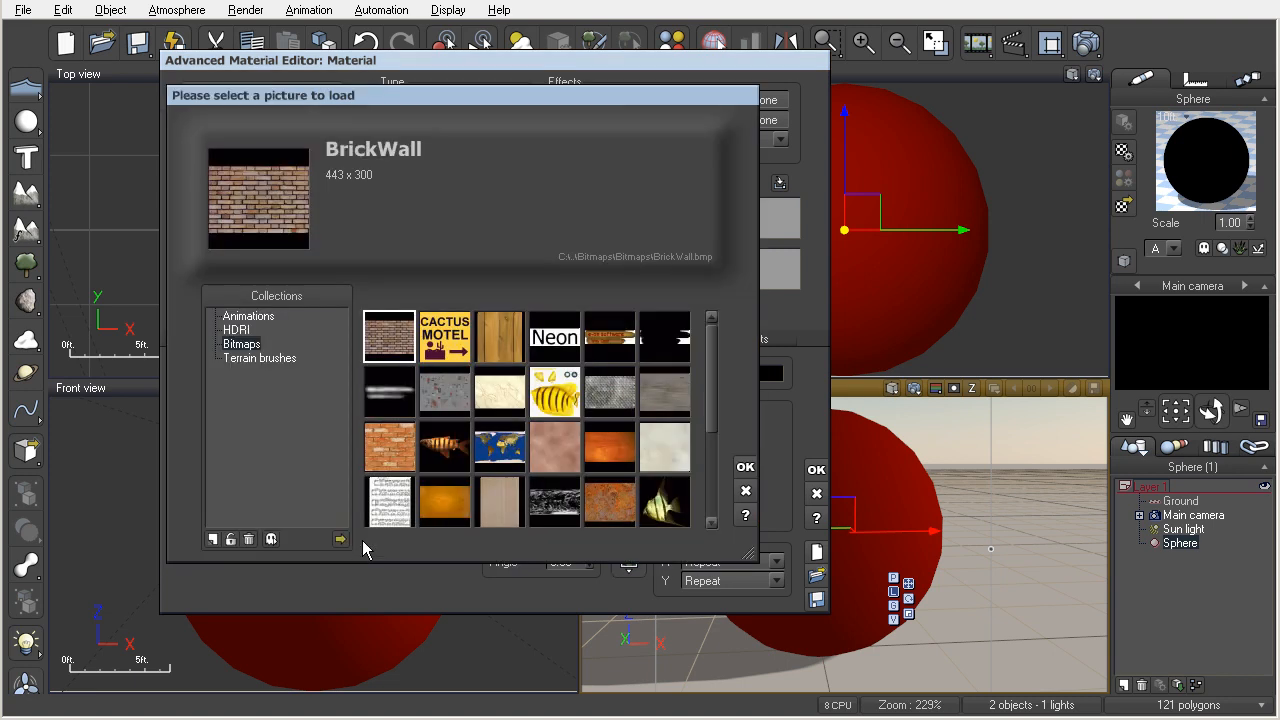
pyautogui.doubleClick(390, 336)
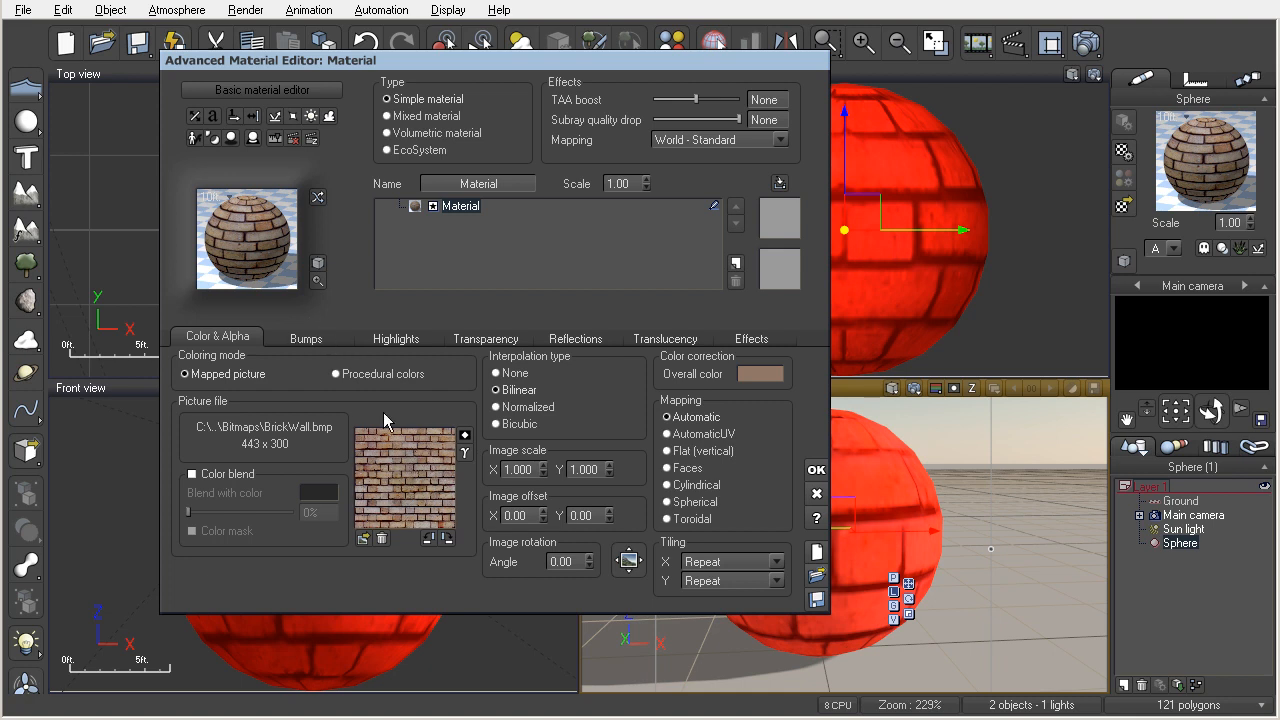
# Try rotating the brick picture and inverting its colors, restoring its original orientation and colors.
pyautogui.click(429, 537)
pyautogui.click(430, 539)
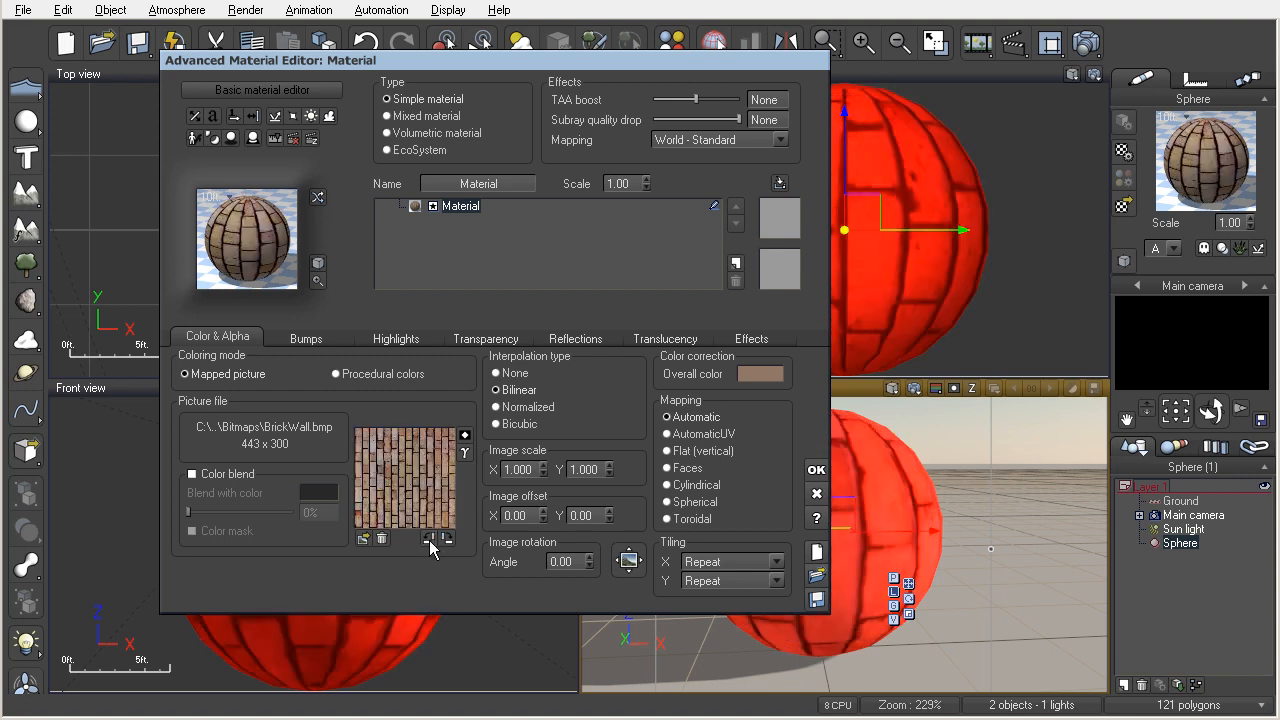
pyautogui.click(429, 539)
pyautogui.click(464, 436)
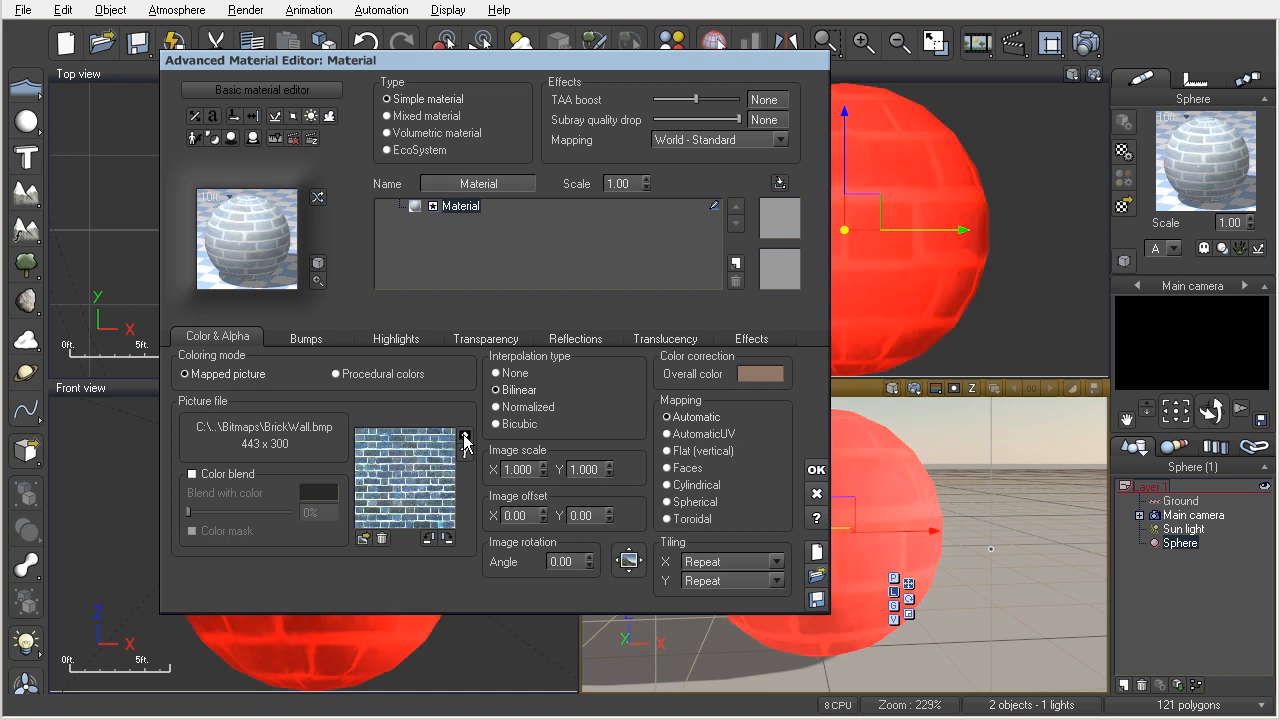
pyautogui.click(464, 438)
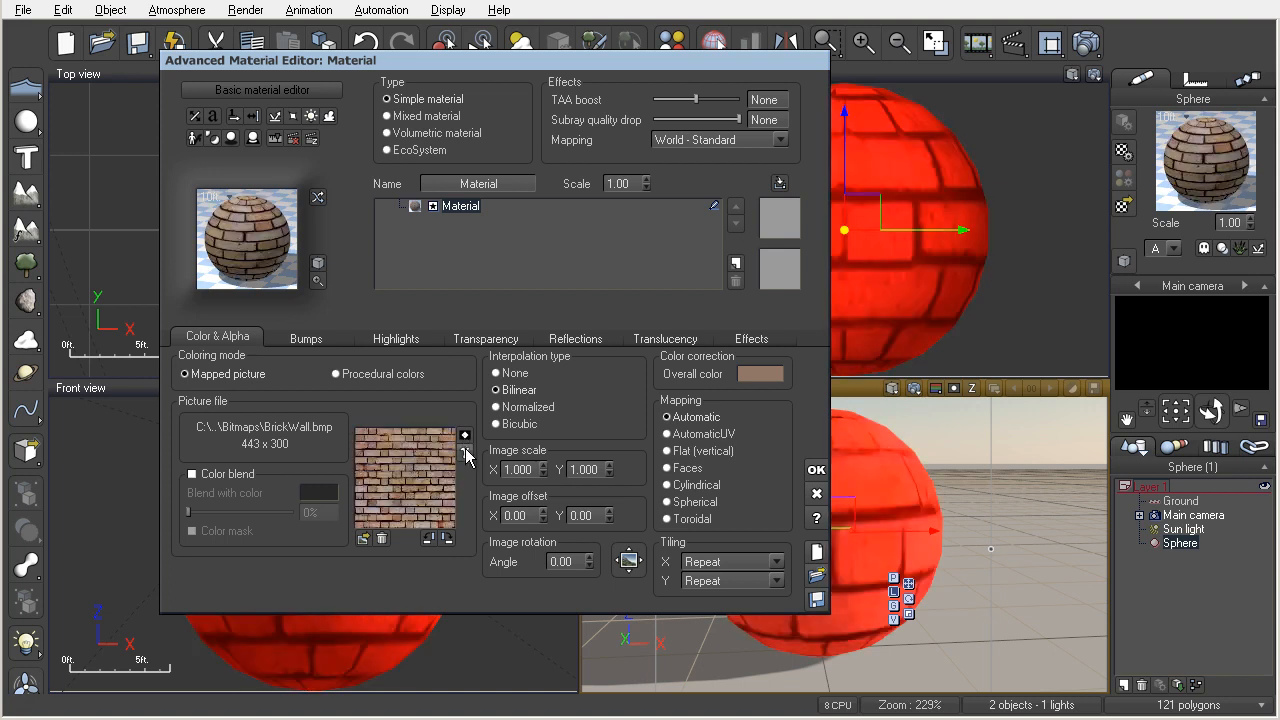
# Override the brick picture's image gamma with a value of 2.
pyautogui.click(465, 454)
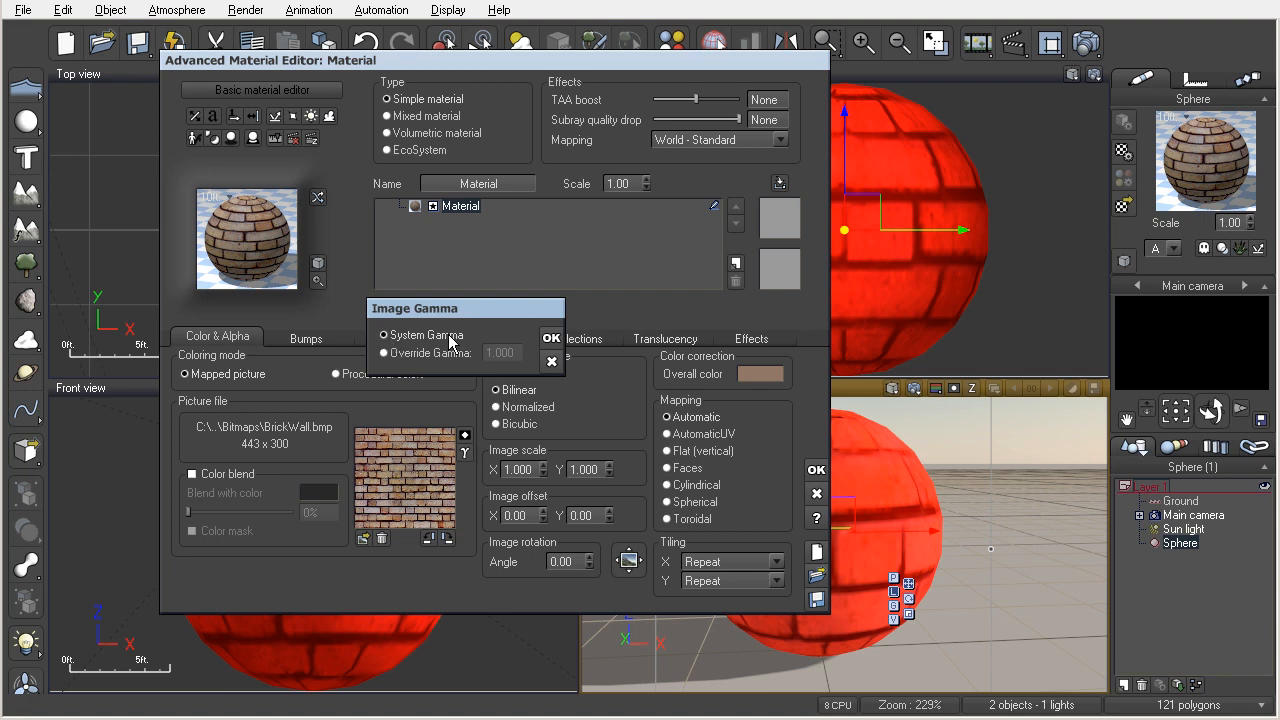
pyautogui.click(389, 356)
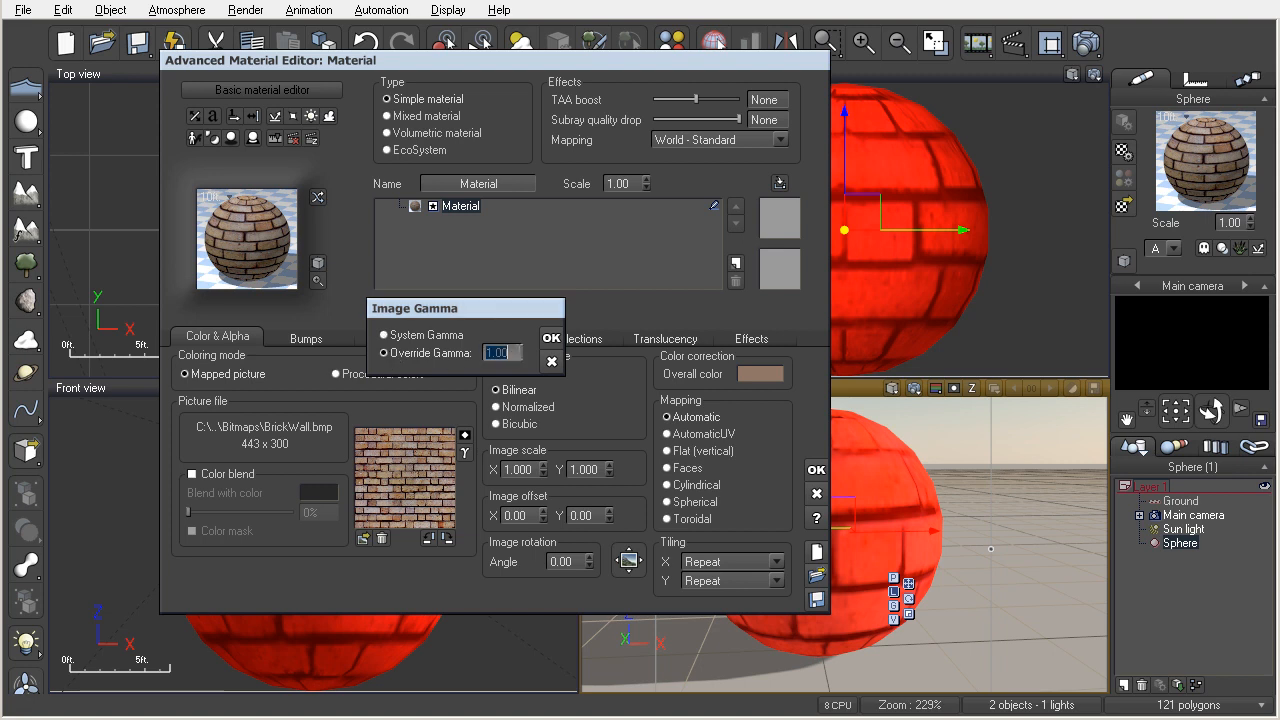
pyautogui.write('2')
pyautogui.press('Return')
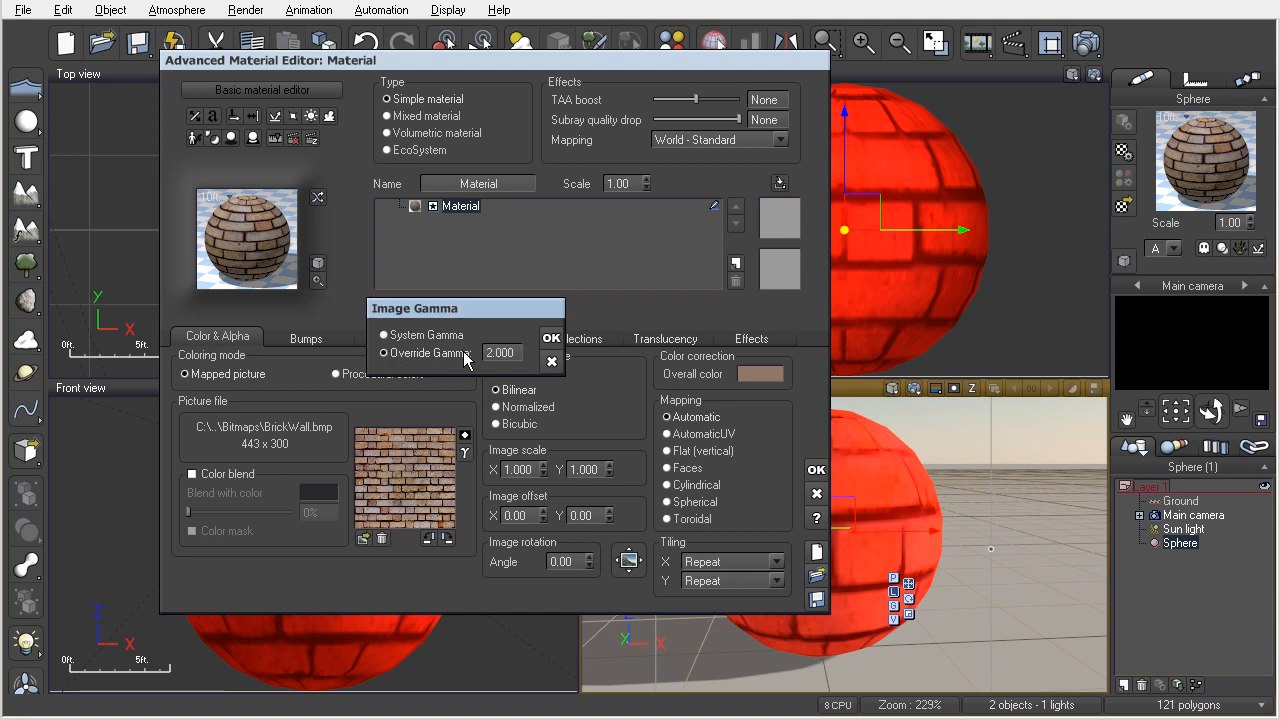
pyautogui.click(546, 342)
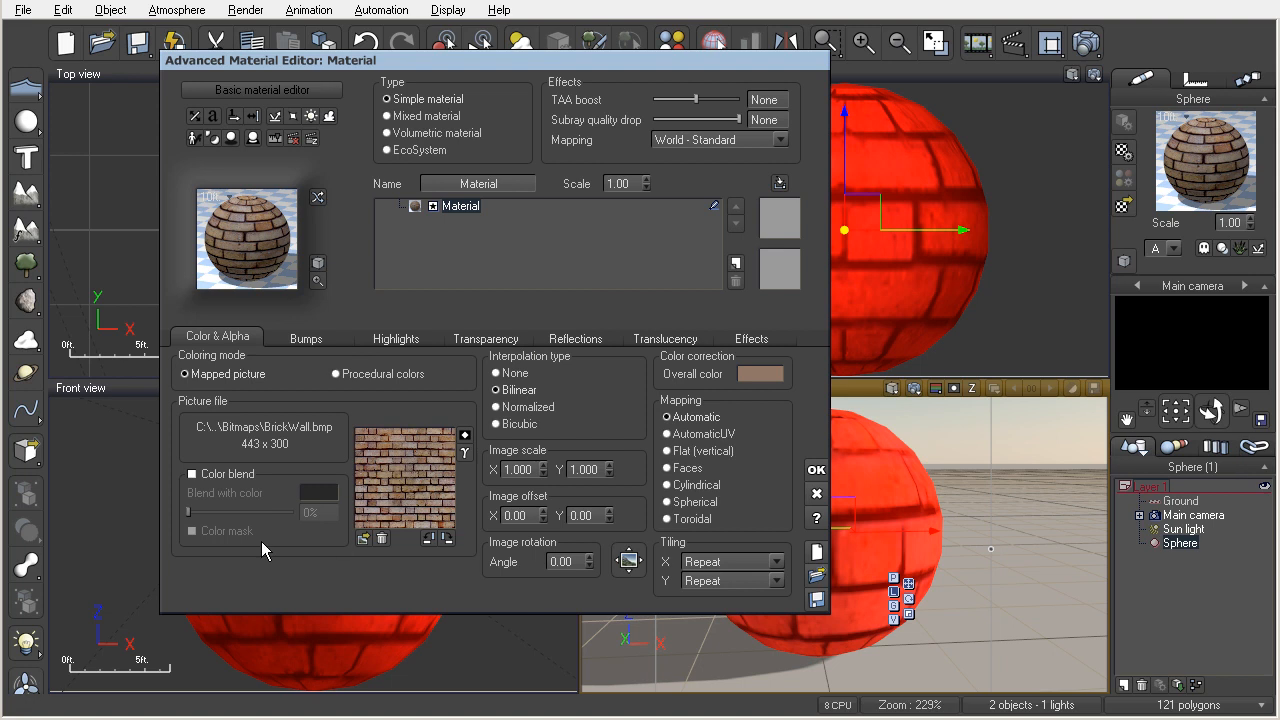
# Return the brick picture's image gamma to System Gamma.
pyautogui.click(464, 453)
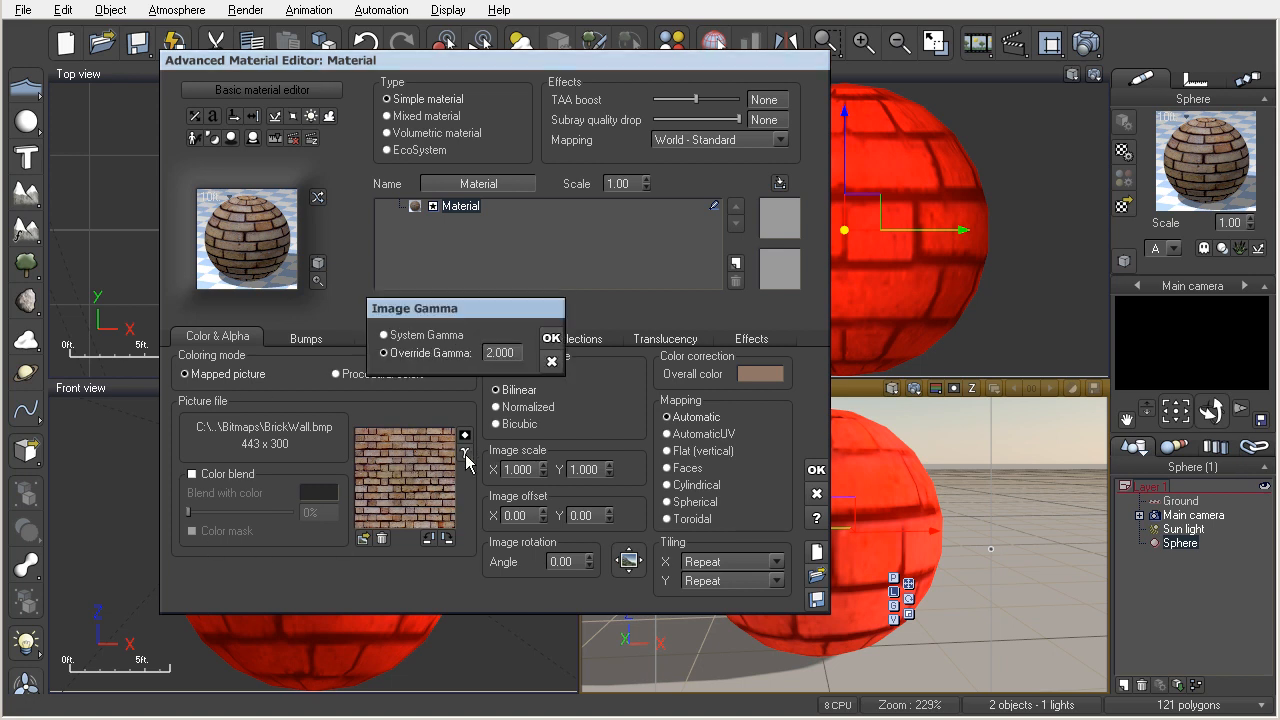
pyautogui.click(389, 358)
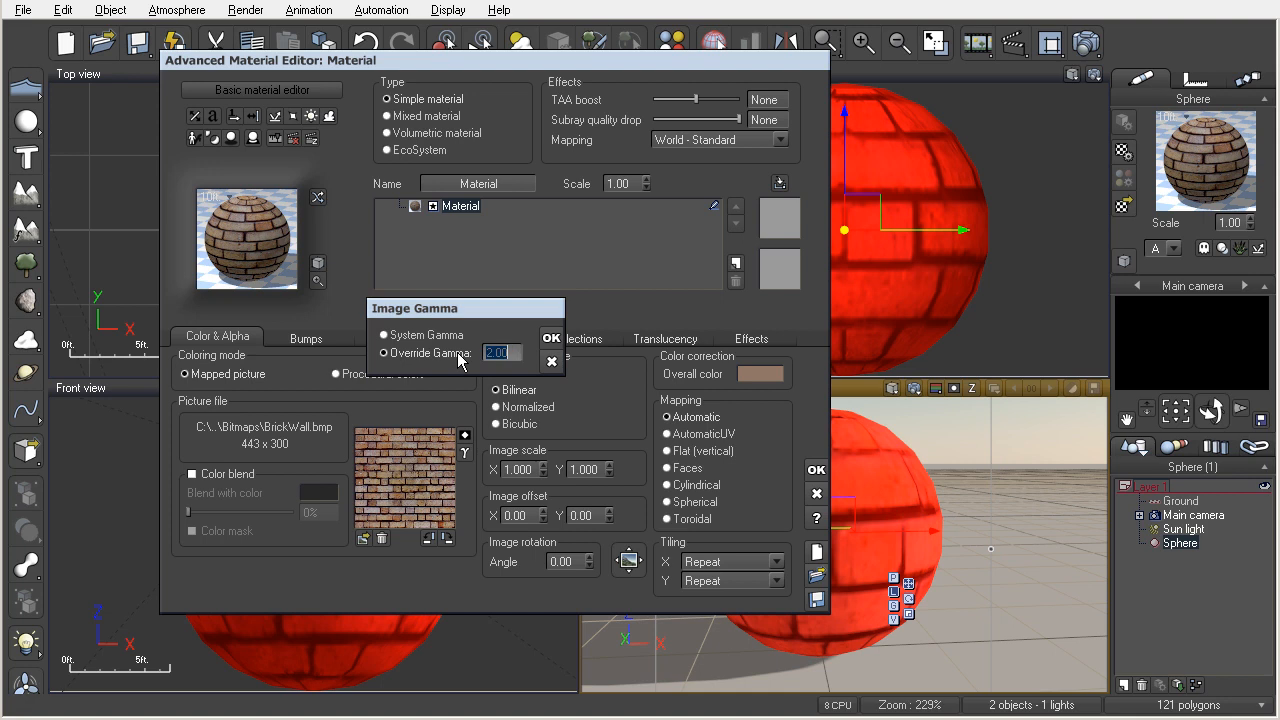
pyautogui.click(390, 336)
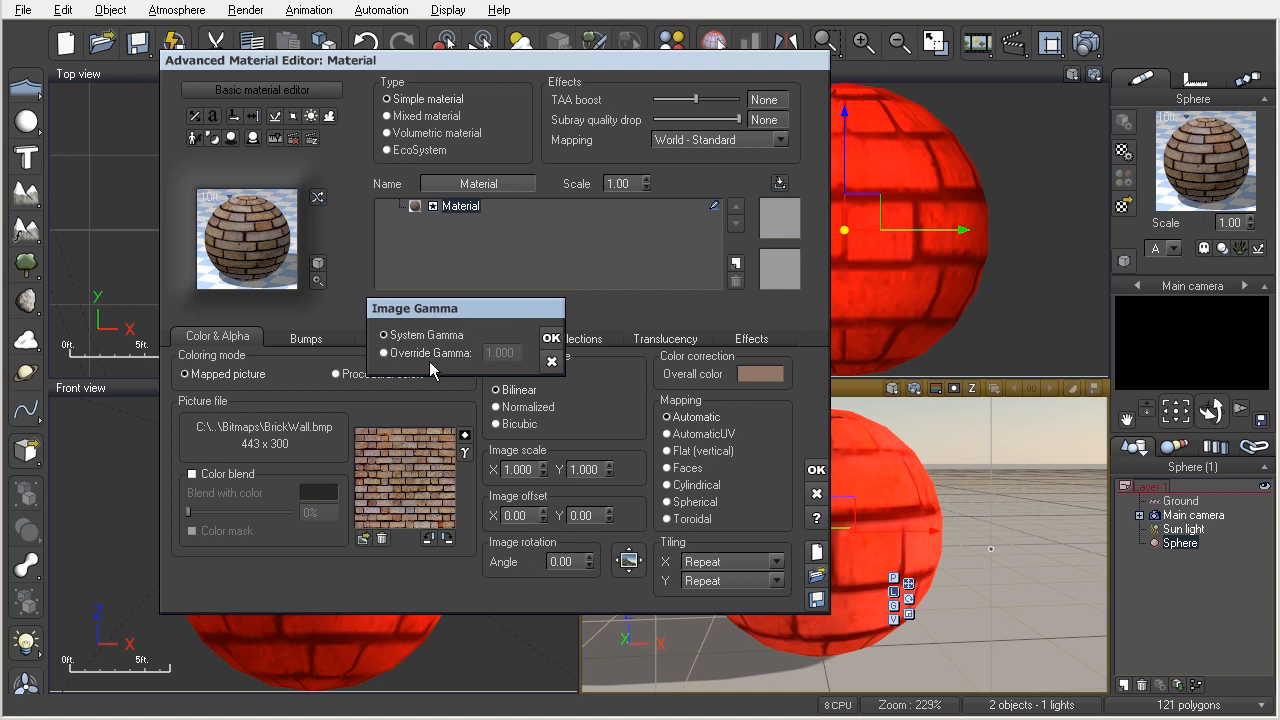
pyautogui.click(550, 338)
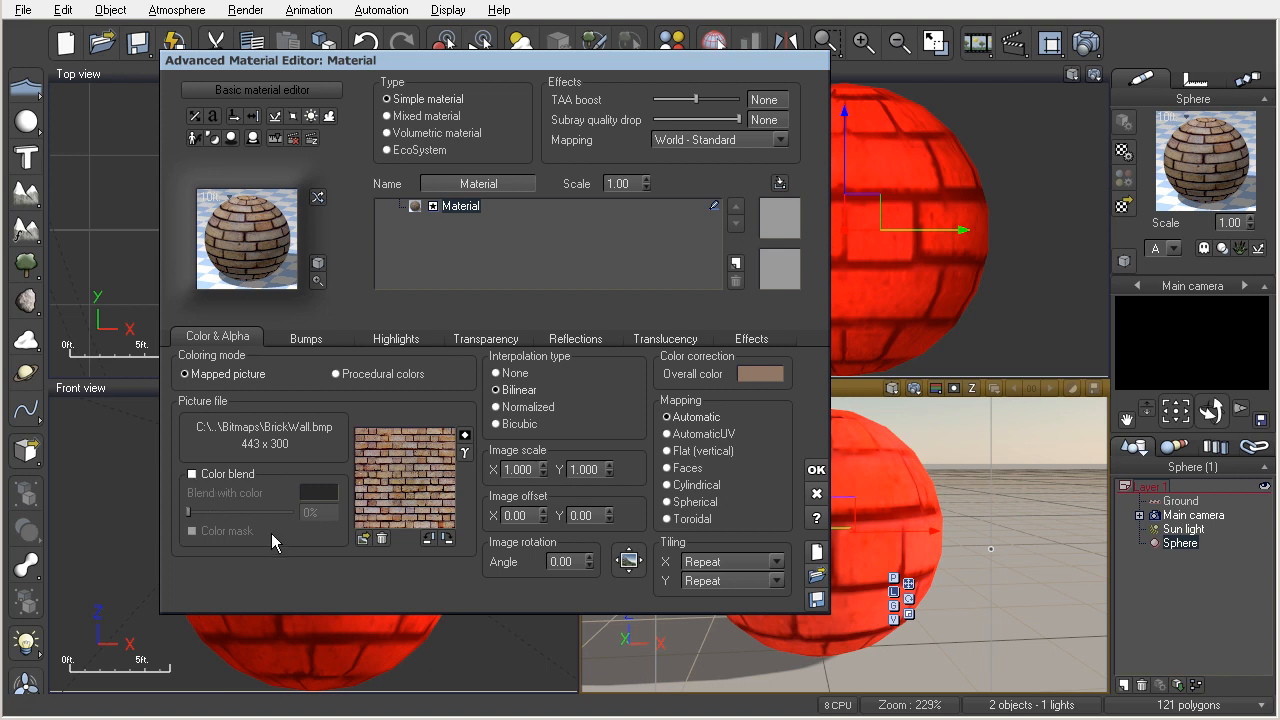
# Try a green overall color correction with Red 38, Green 141, Blue 0, and reset it to the picture's original color.
pyautogui.click(747, 372)
pyautogui.moveTo(747, 372); pyautogui.dragTo(741, 276)
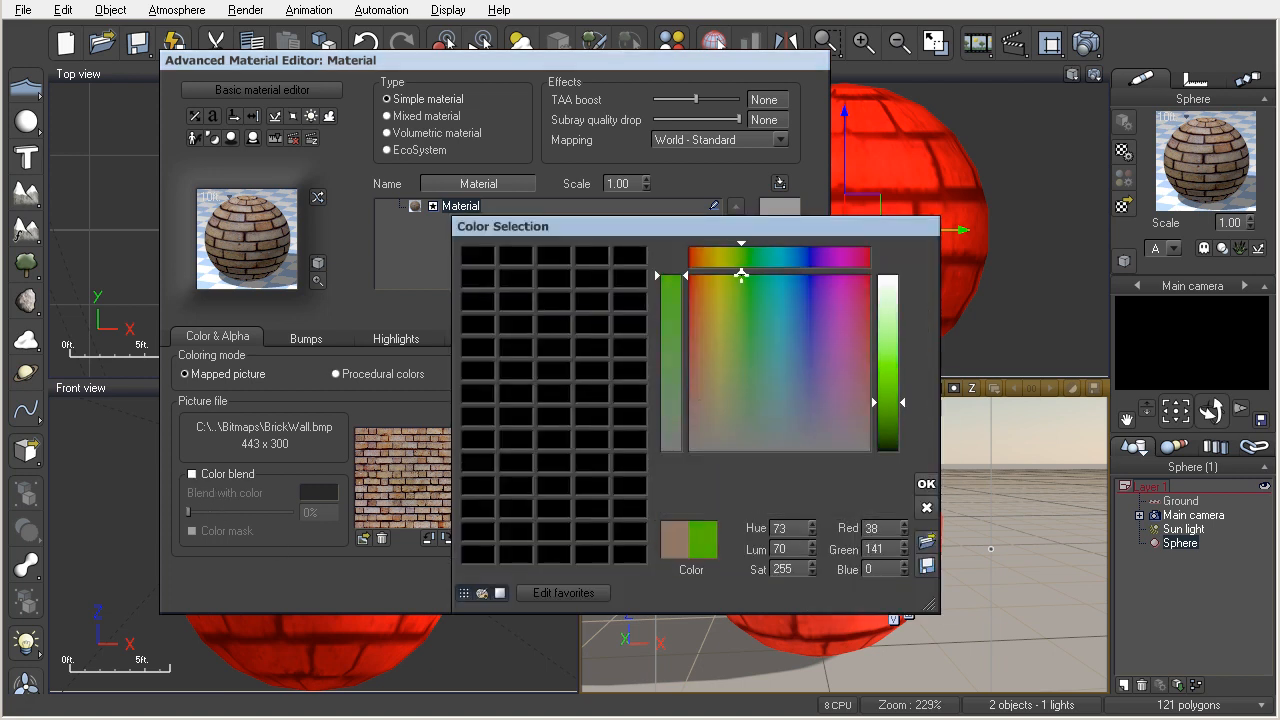
pyautogui.click(926, 484)
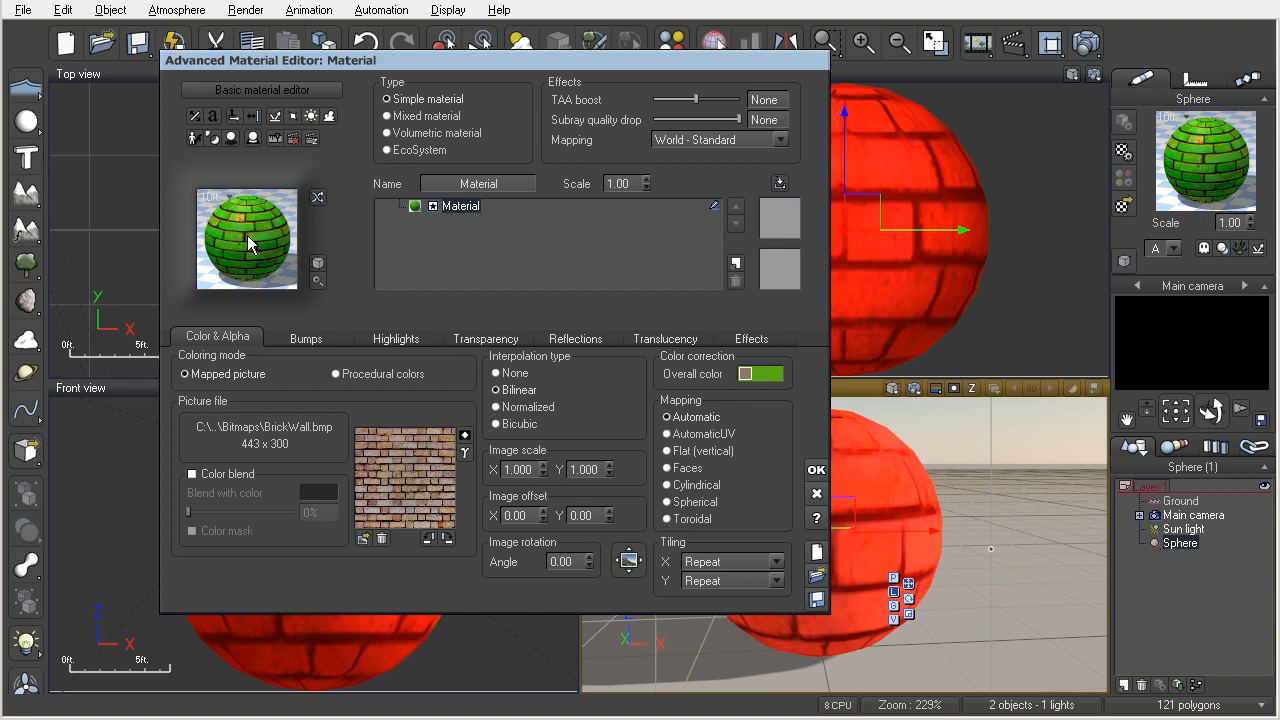
pyautogui.rightClick(758, 376)
pyautogui.click(768, 403)
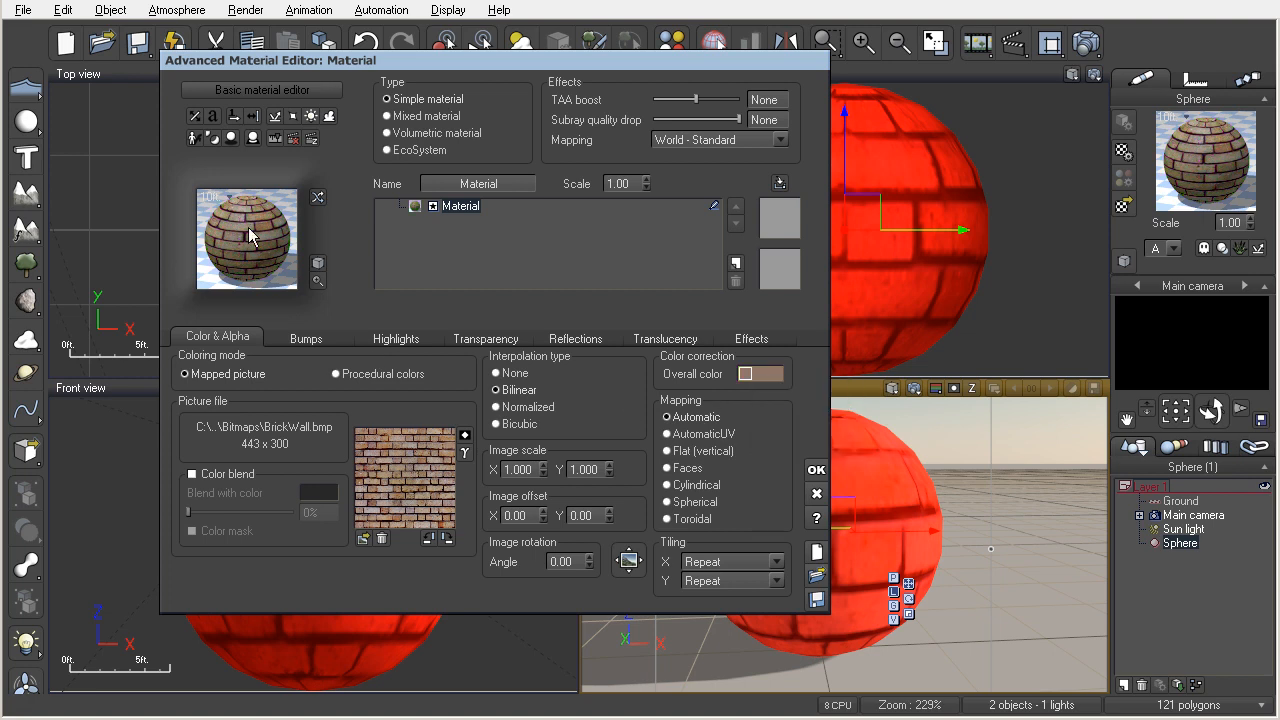
# Enable color blend for the brick picture with green (Red 24, Green 217, Blue 0) at 100%.
pyautogui.click(193, 474)
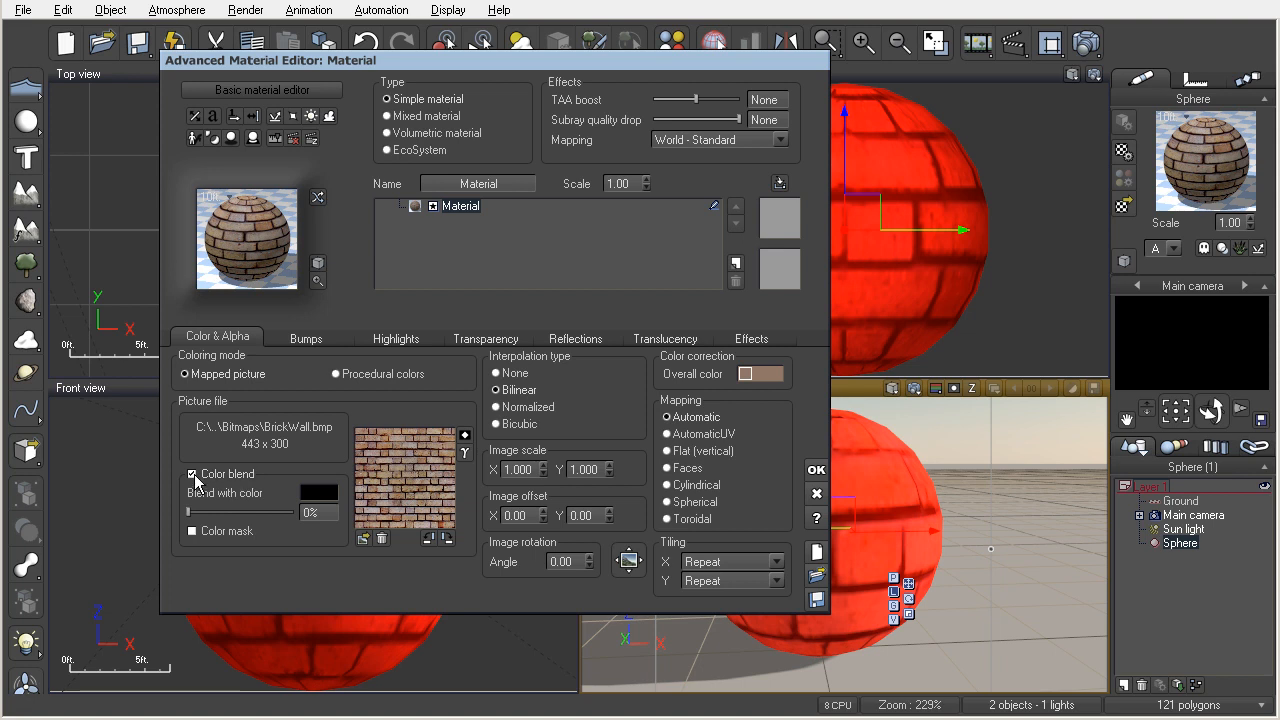
pyautogui.click(306, 492)
pyautogui.click(452, 513)
pyautogui.moveTo(452, 513); pyautogui.dragTo(446, 494)
pyautogui.click(305, 395)
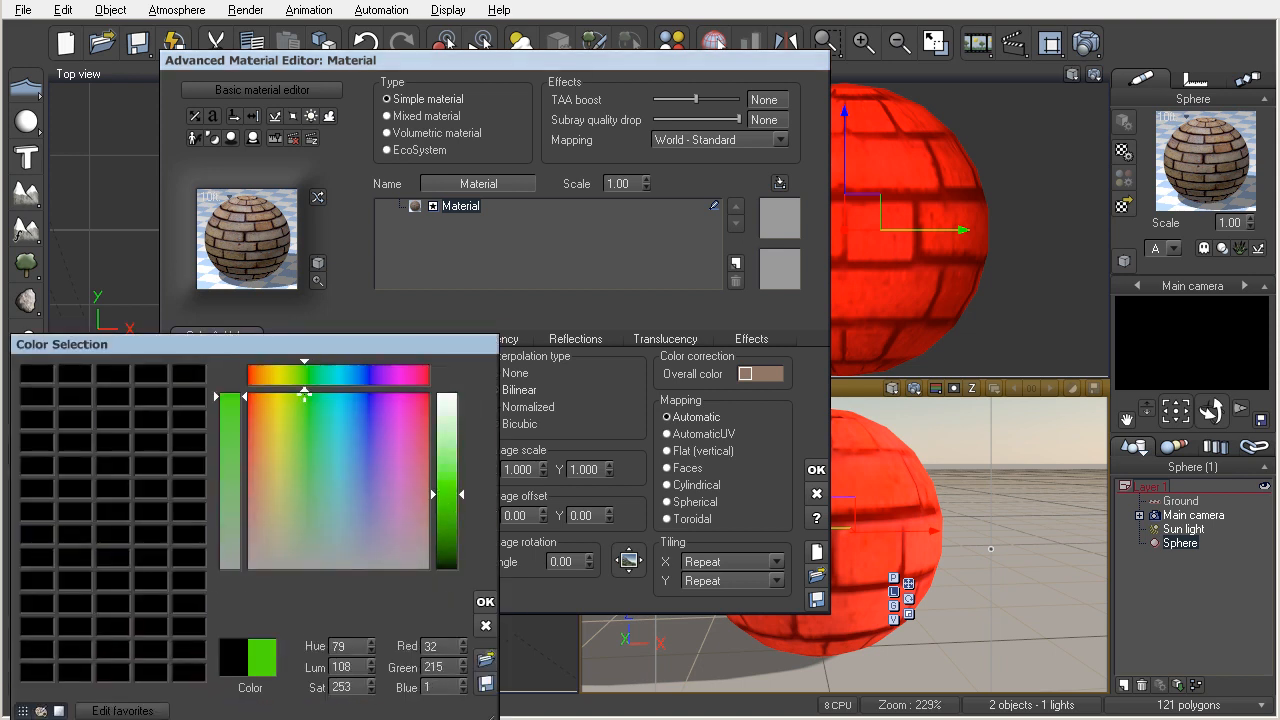
pyautogui.click(485, 602)
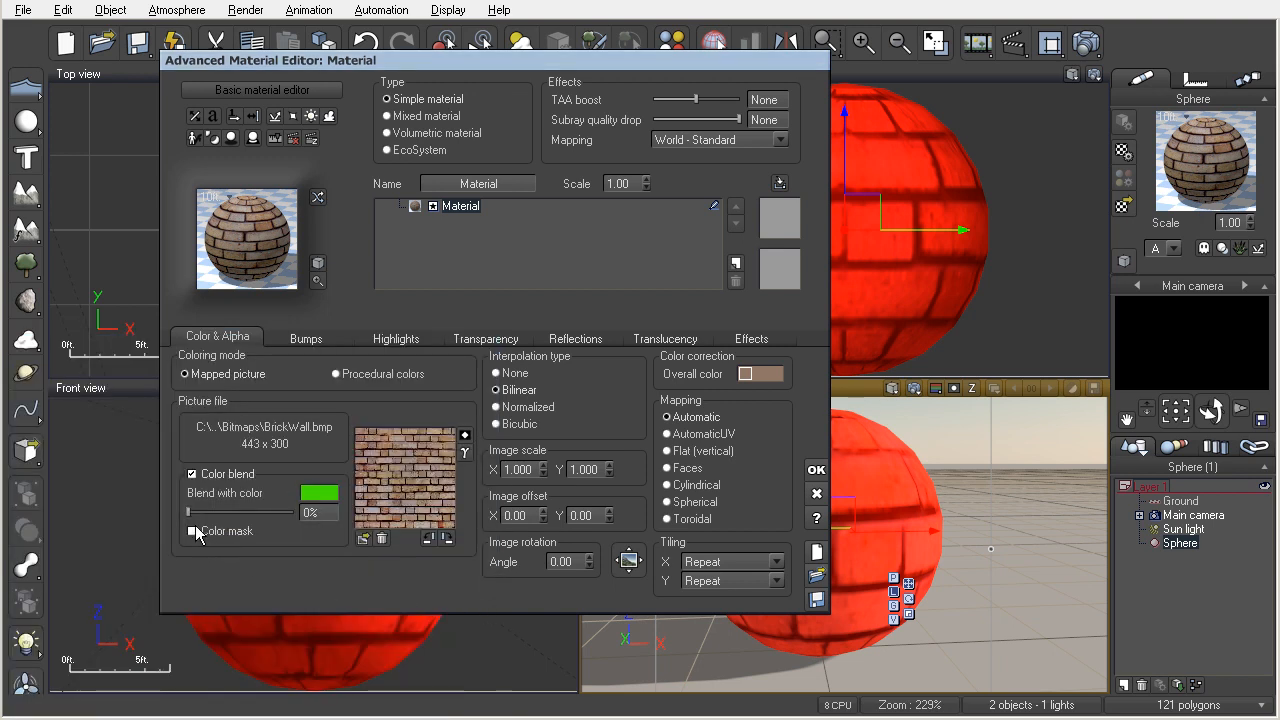
pyautogui.moveTo(188, 512); pyautogui.dragTo(300, 514)
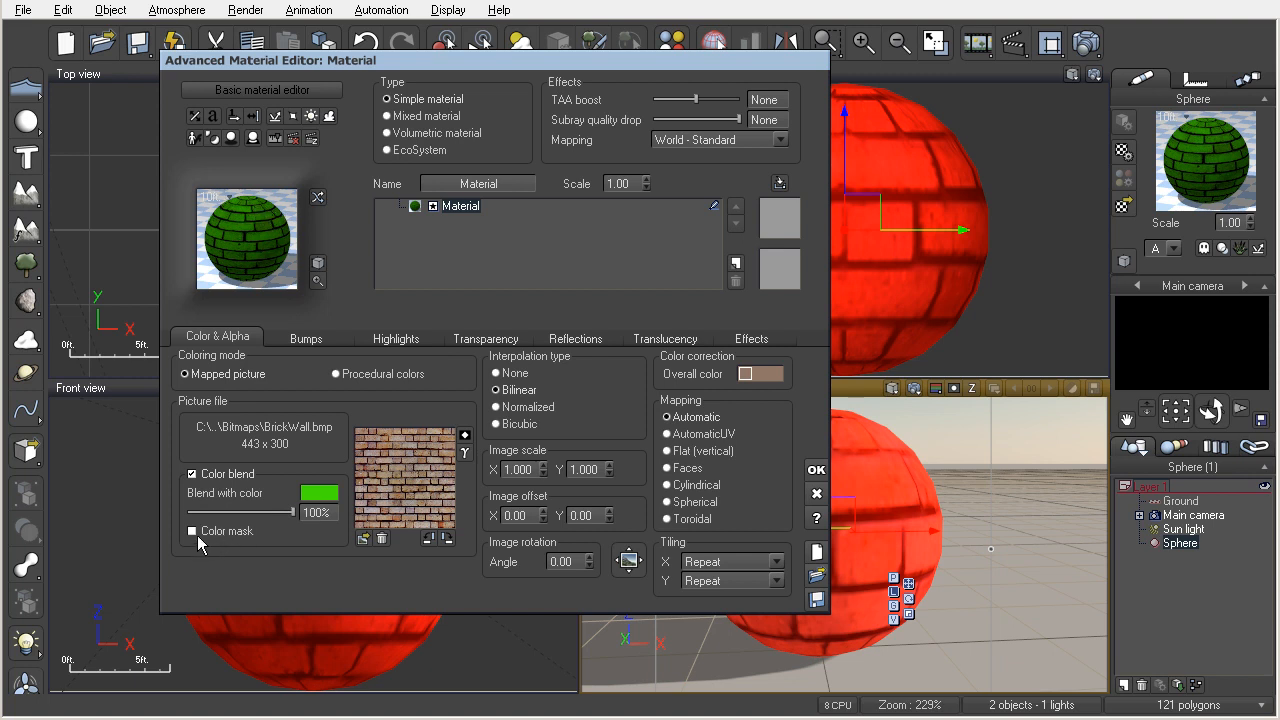
# Compare the green blend at 0% and 100% with the color mask on and off, and disable color blend.
pyautogui.click(193, 532)
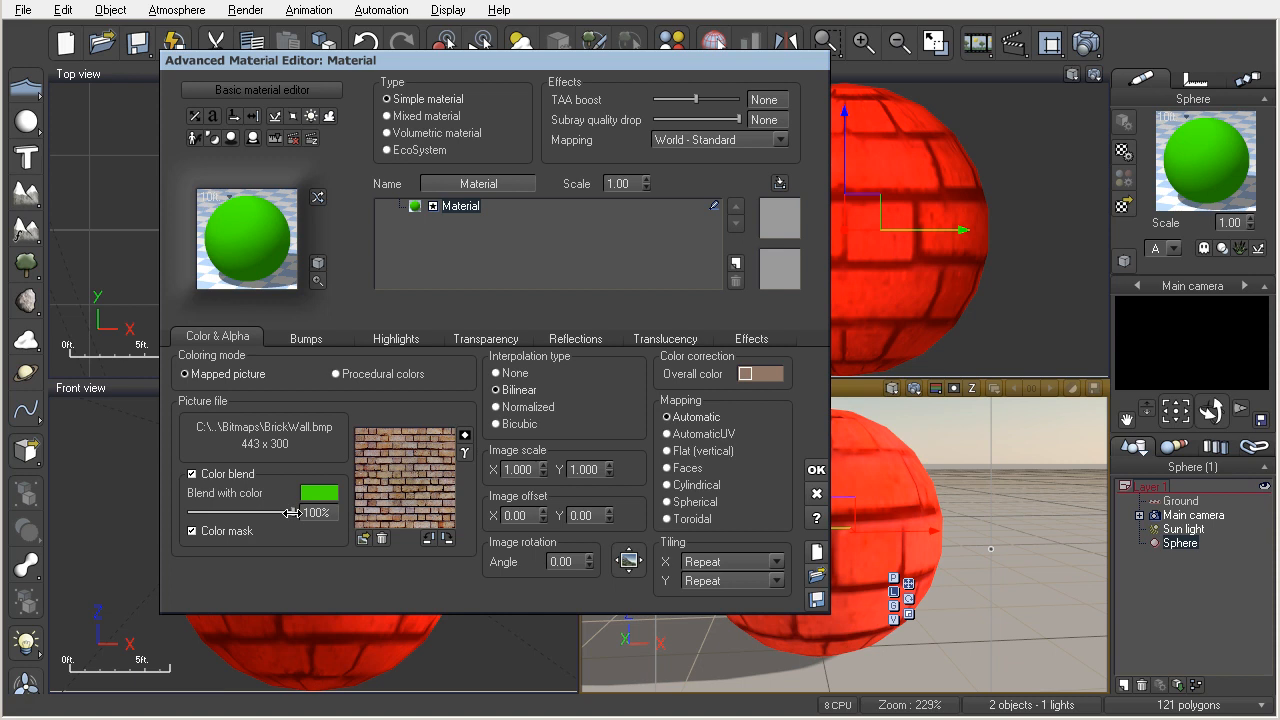
pyautogui.moveTo(291, 513); pyautogui.dragTo(188, 513)
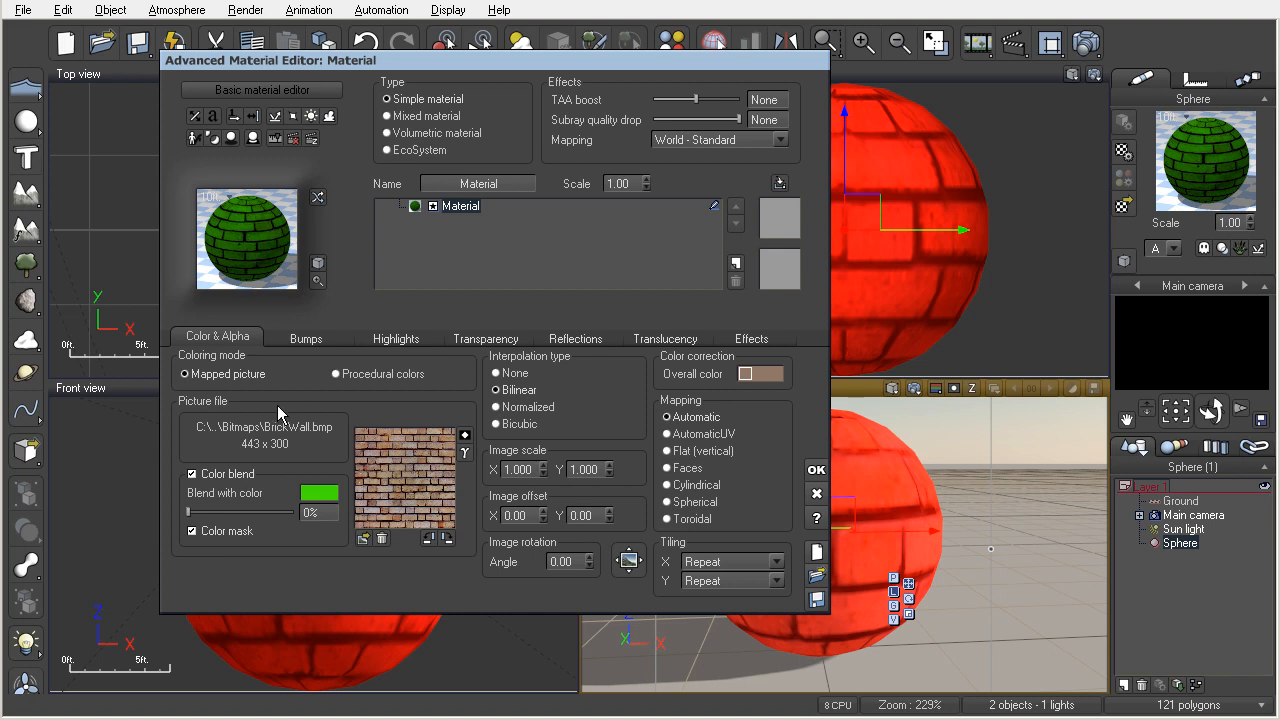
pyautogui.click(193, 531)
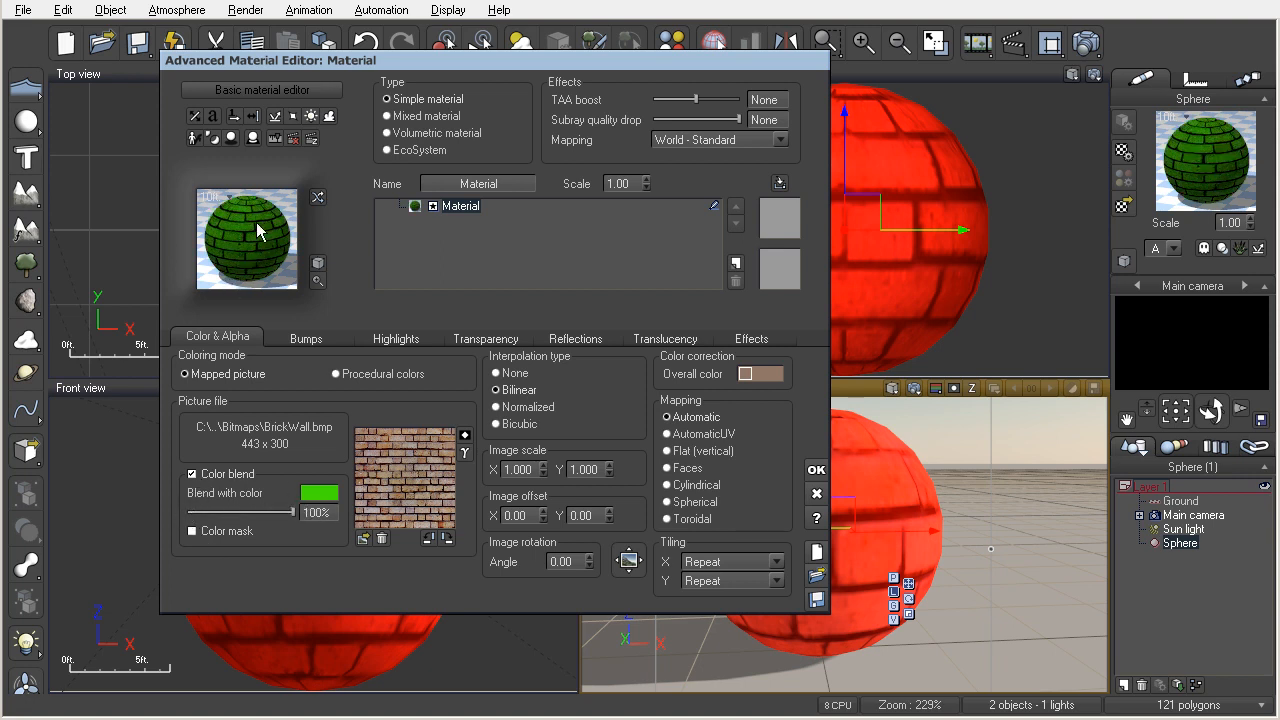
pyautogui.click(193, 531)
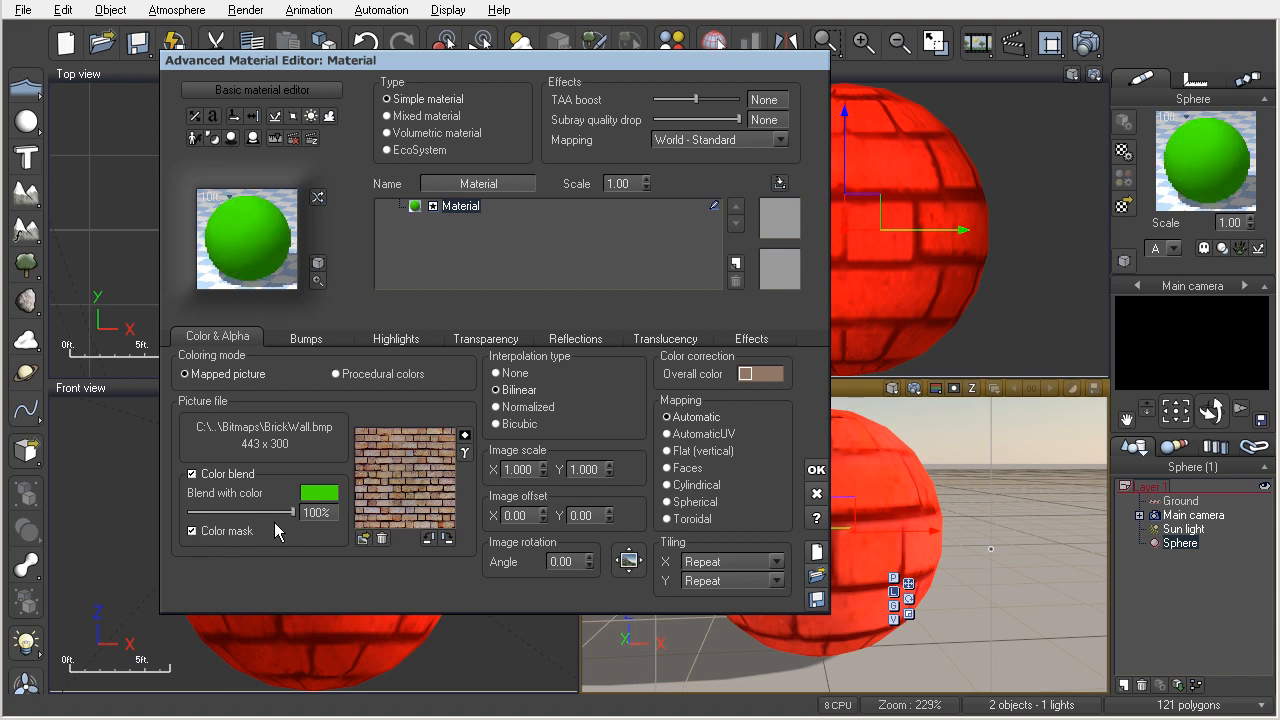
pyautogui.moveTo(293, 512); pyautogui.dragTo(189, 513)
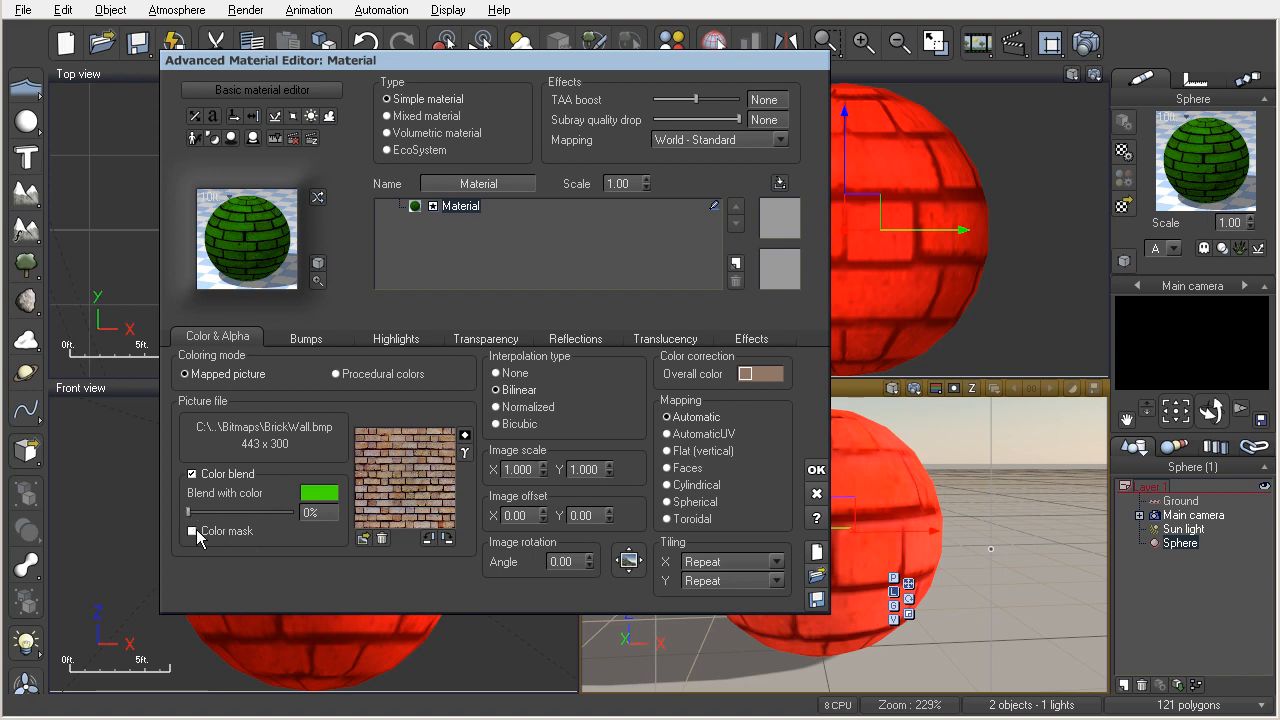
pyautogui.click(193, 531)
pyautogui.click(193, 531)
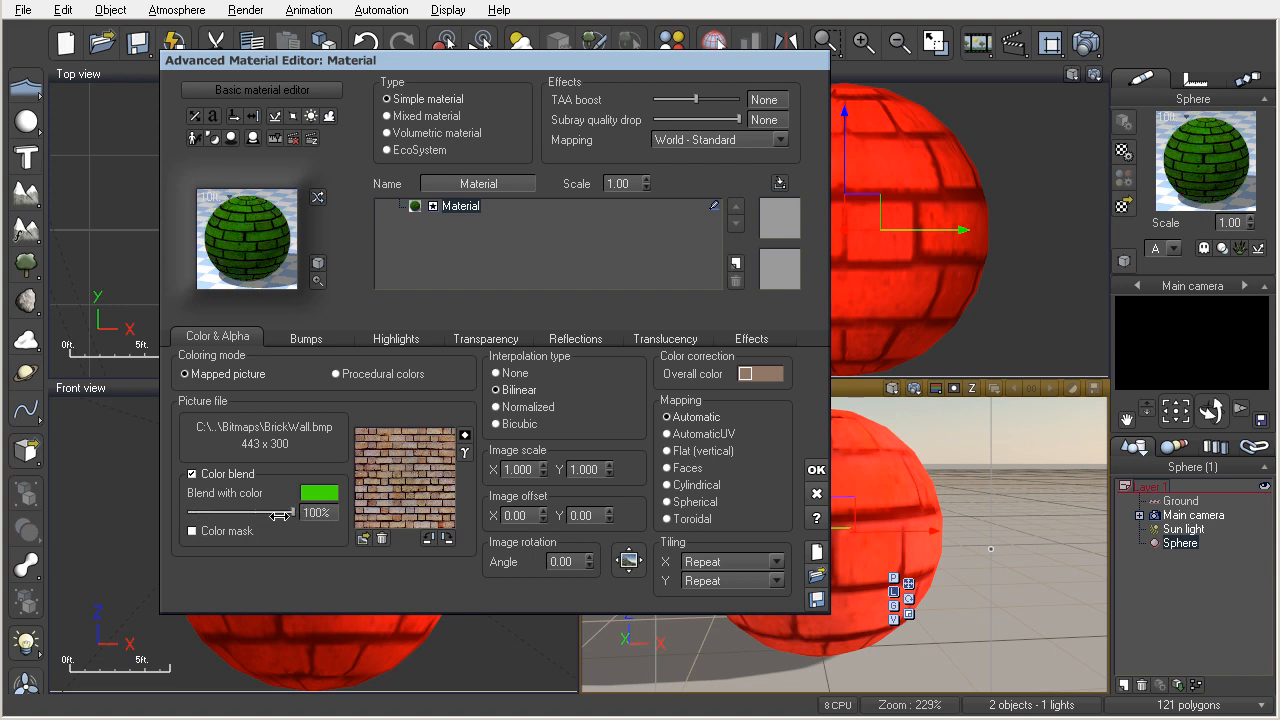
pyautogui.click(194, 474)
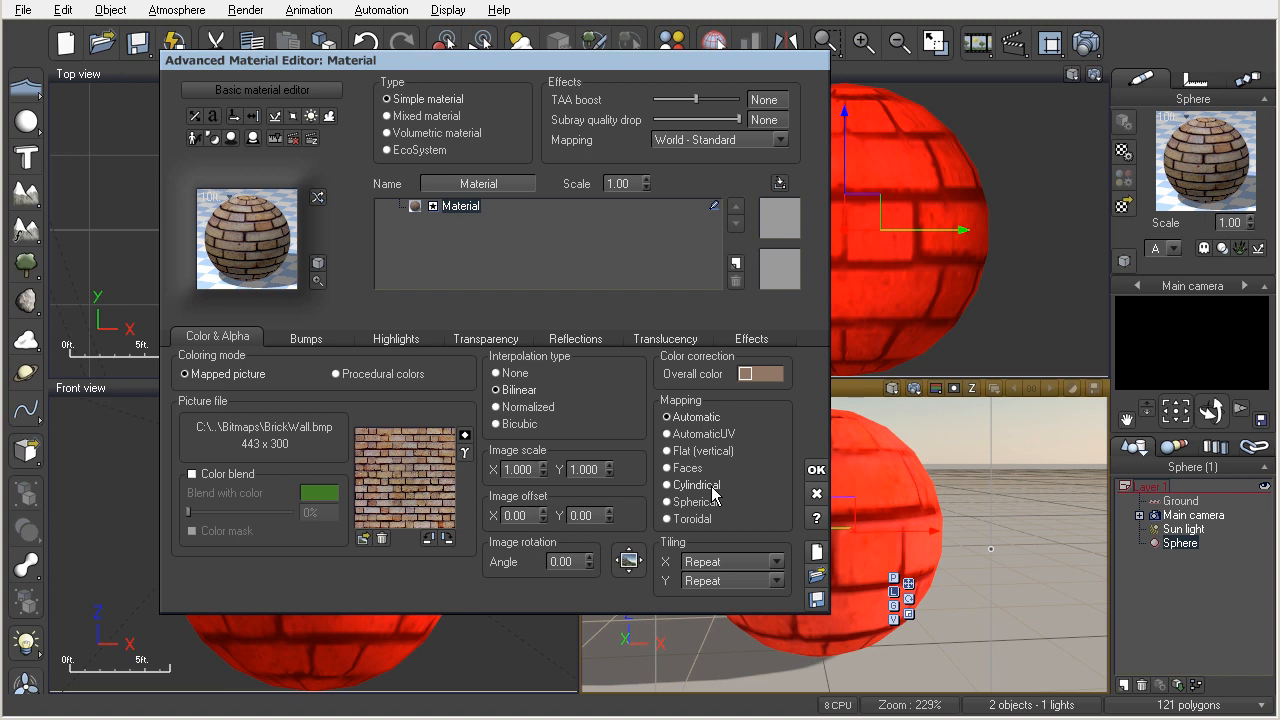
# Try Cylindrical, Spherical, Toroidal, Faces, Flat (vertical) and AutomaticUV mapping on the brick picture, and return to Automatic.
pyautogui.click(674, 487)
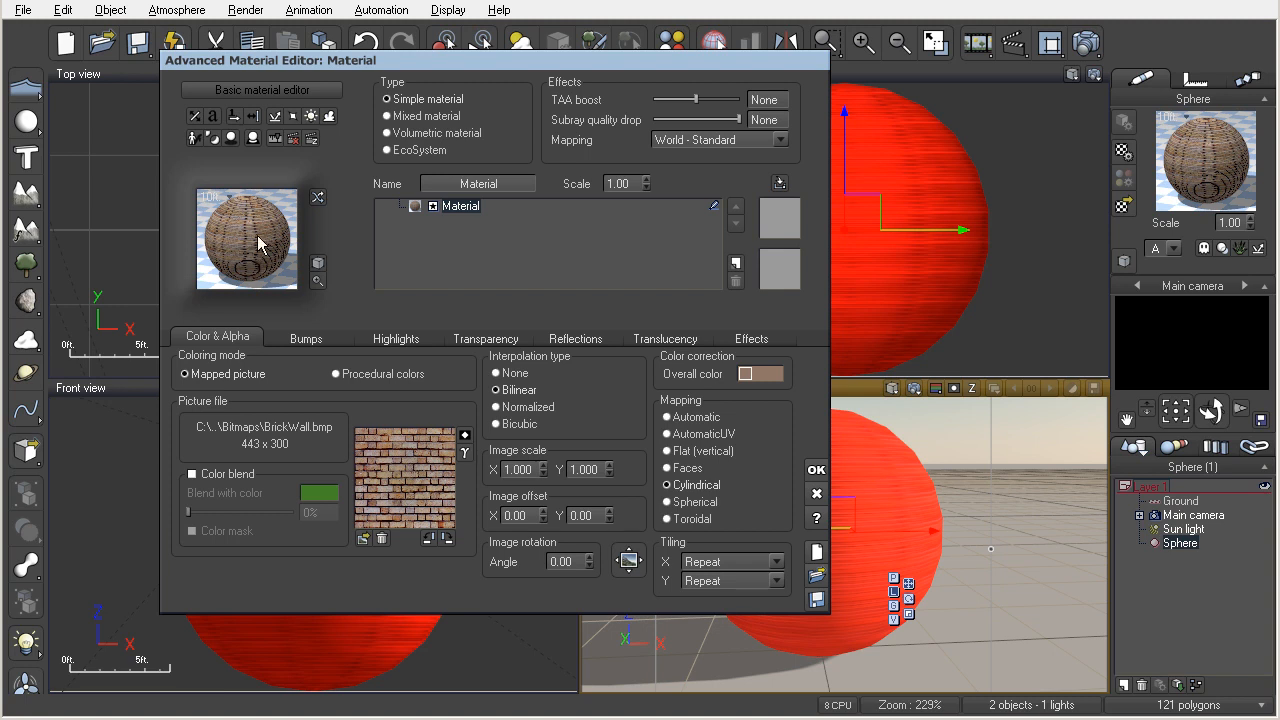
pyautogui.click(668, 502)
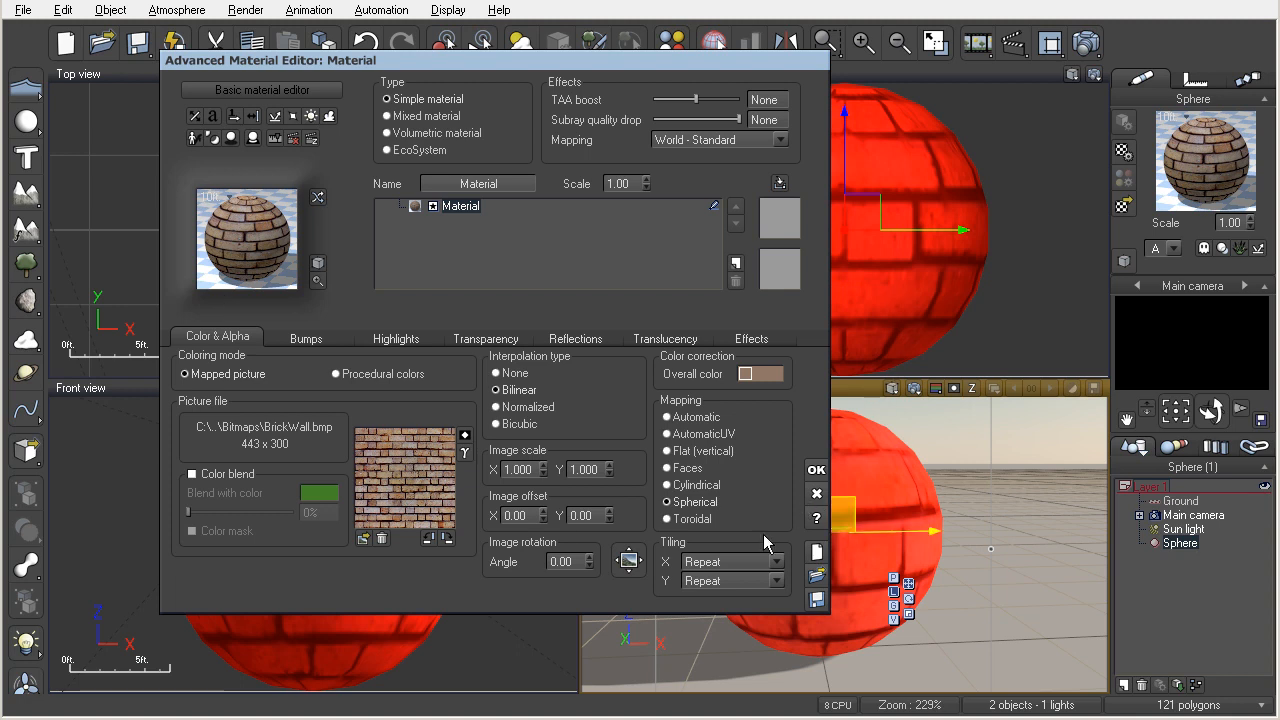
pyautogui.click(668, 519)
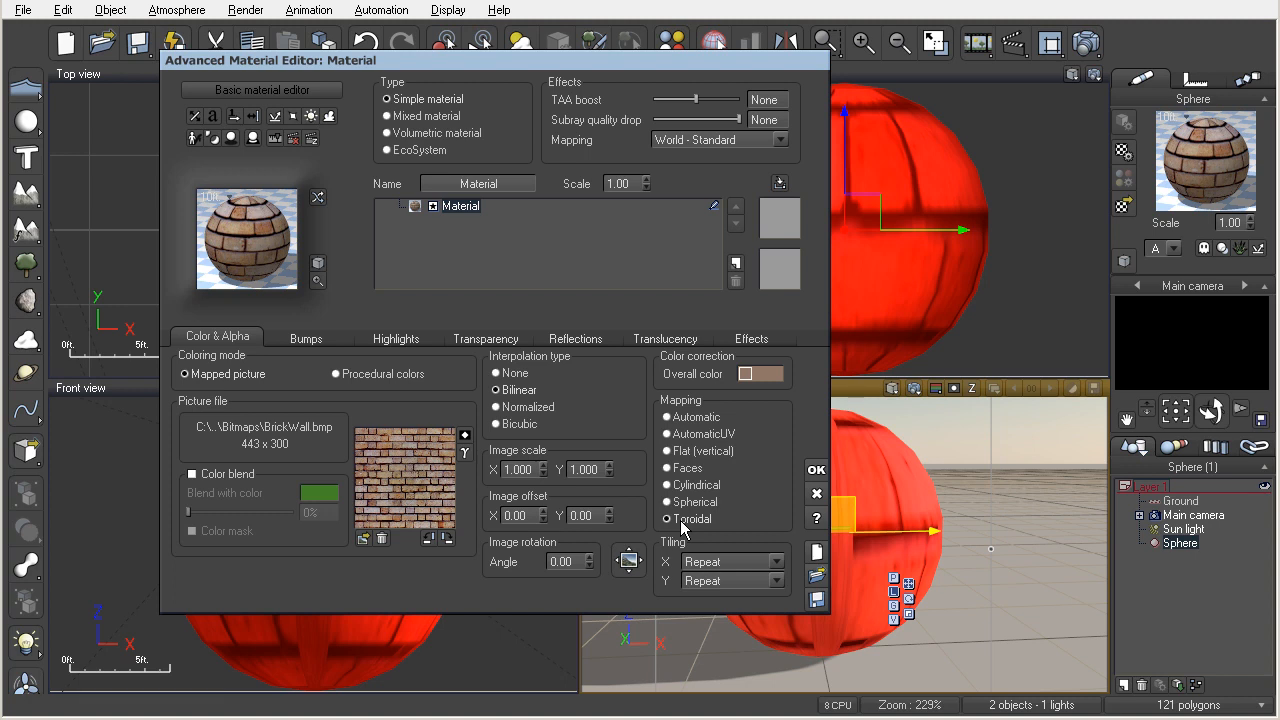
pyautogui.click(667, 469)
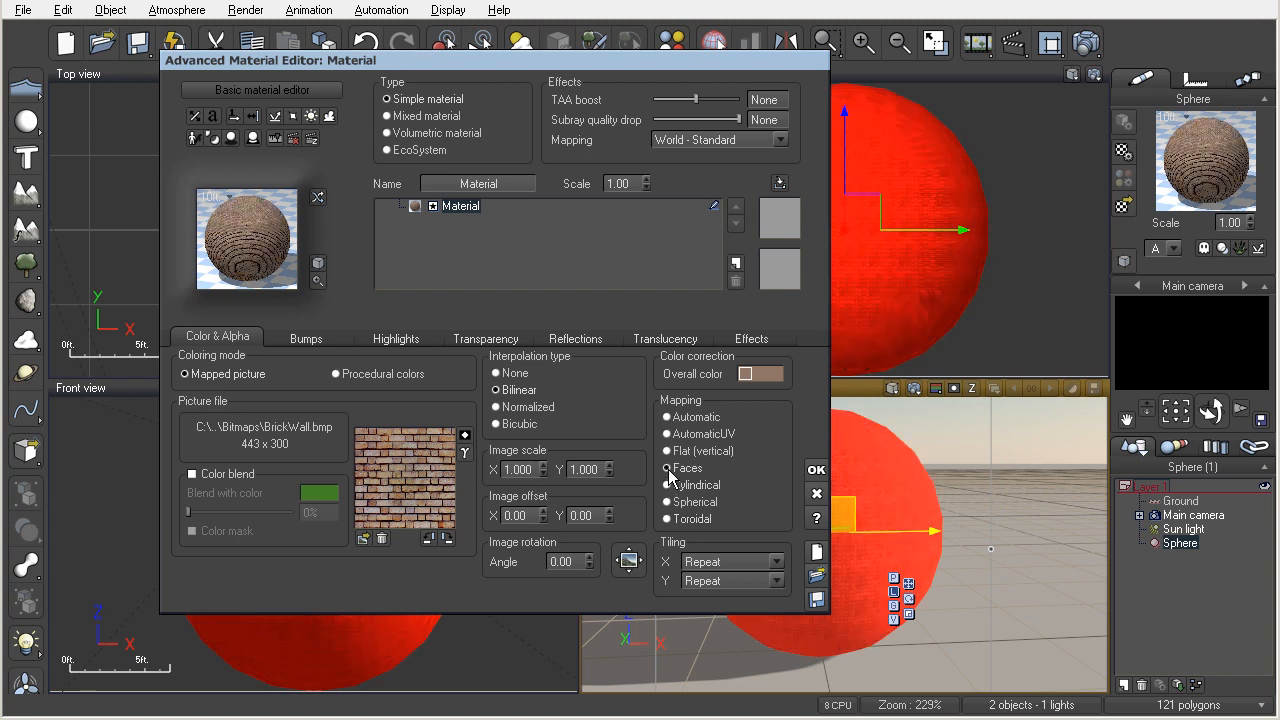
pyautogui.click(667, 451)
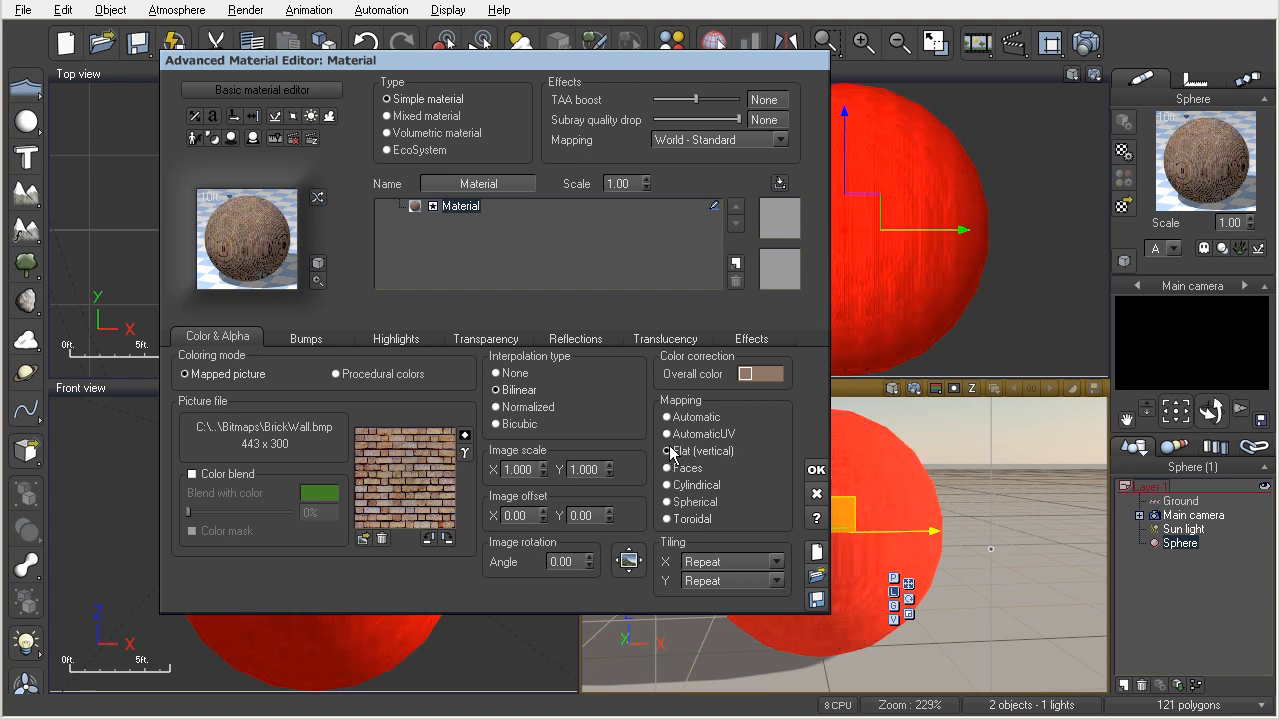
pyautogui.click(667, 434)
pyautogui.click(667, 418)
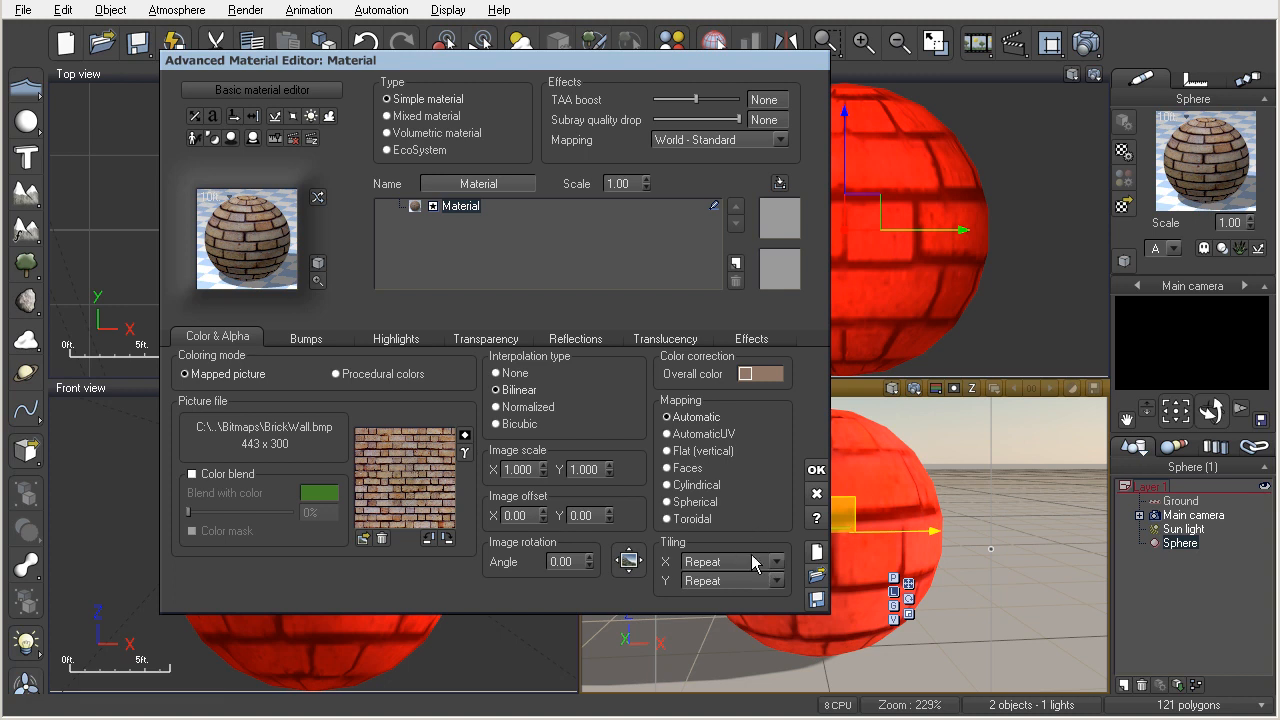
# Try Once and Mirror for the brick picture's X tiling, and return it to Repeat.
pyautogui.click(737, 561)
pyautogui.click(712, 604)
pyautogui.click(741, 571)
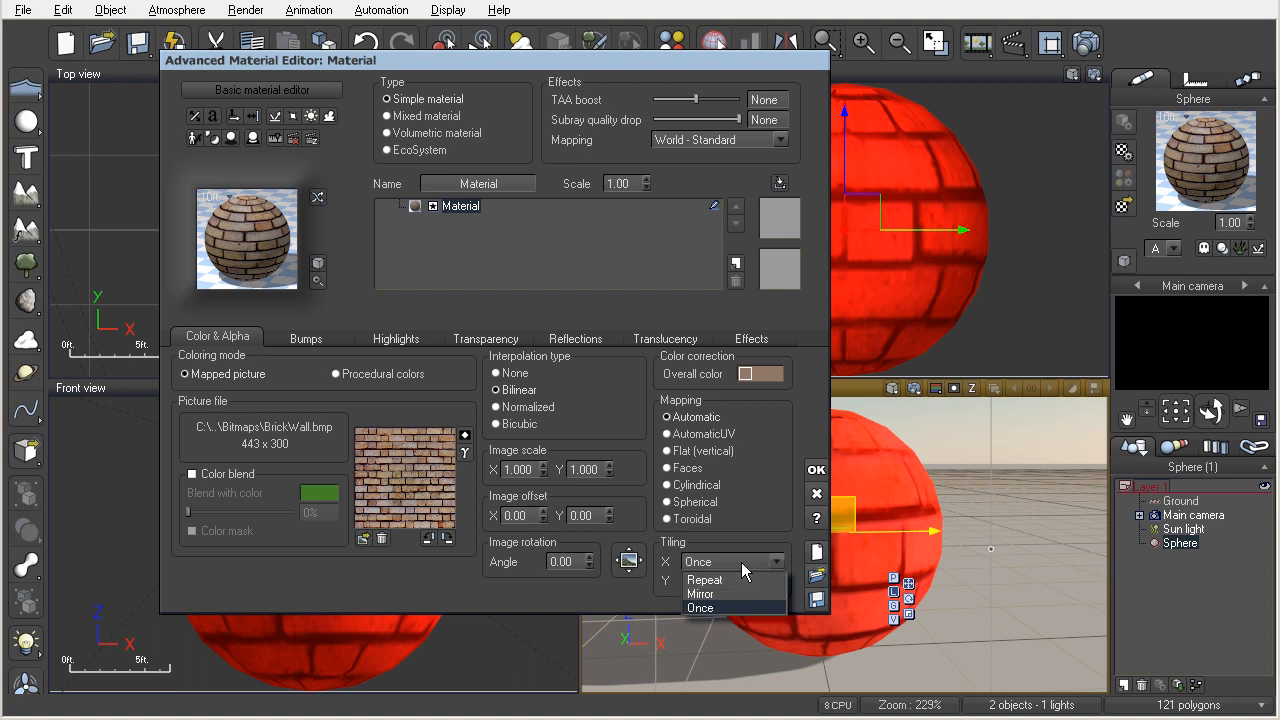
pyautogui.click(728, 592)
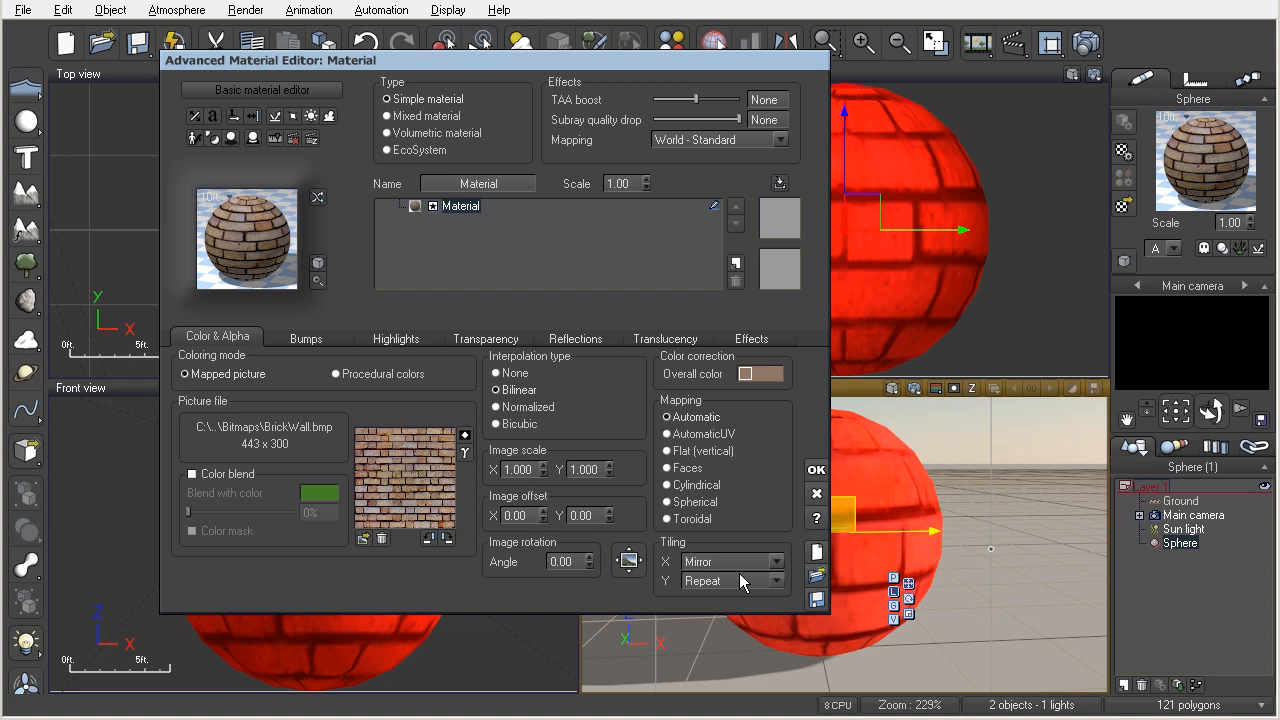
pyautogui.click(740, 562)
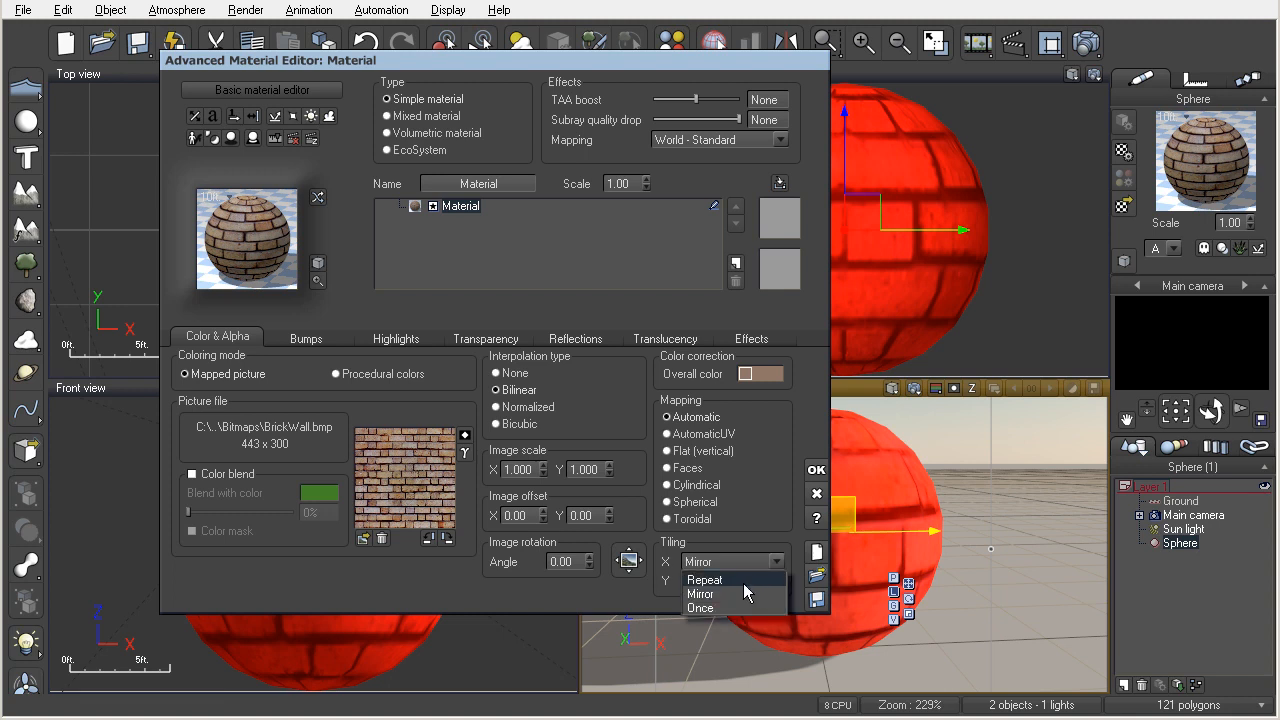
pyautogui.click(725, 580)
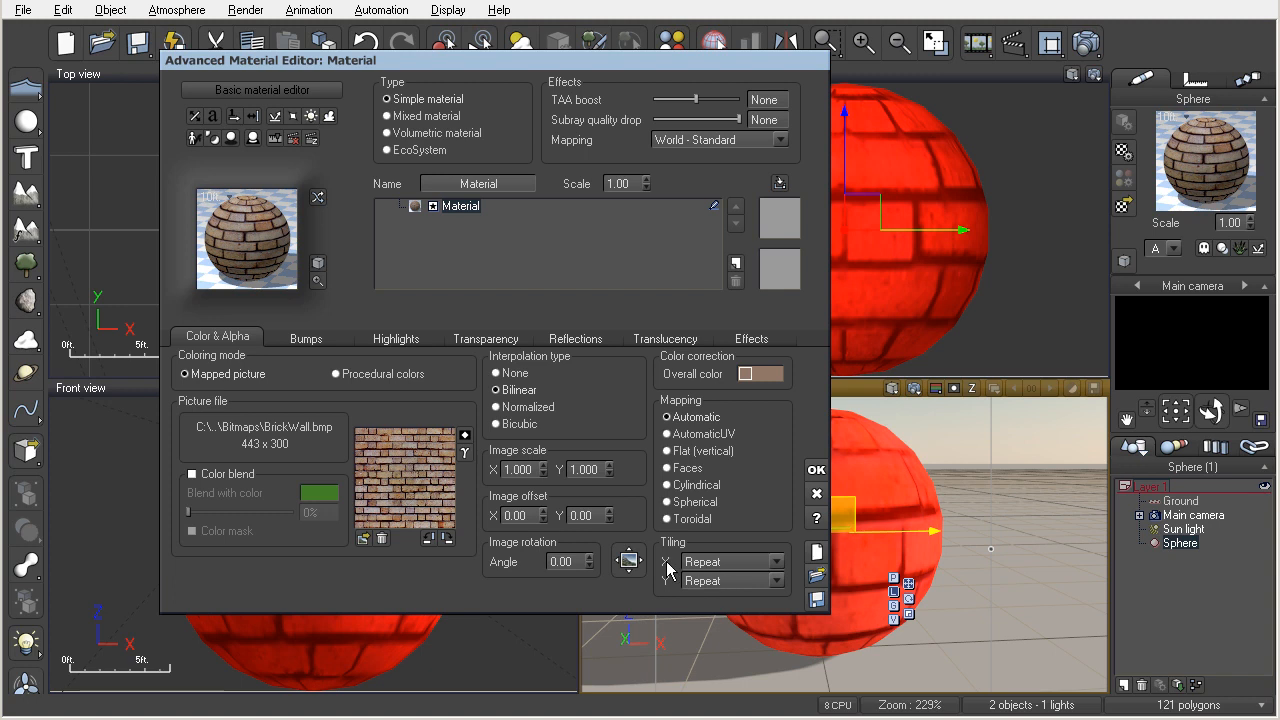
# Set the brick picture's image scale to 2 in both X and Y.
pyautogui.click(522, 469)
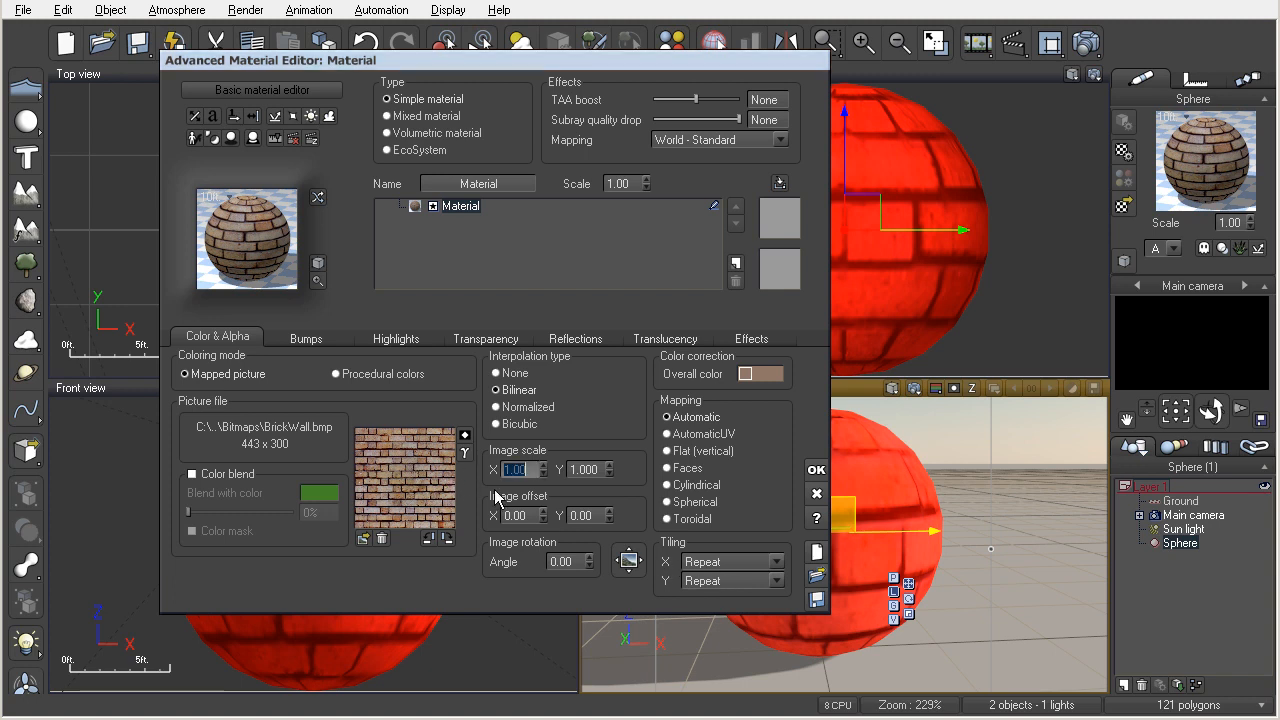
pyautogui.write('2')
pyautogui.press('Return')
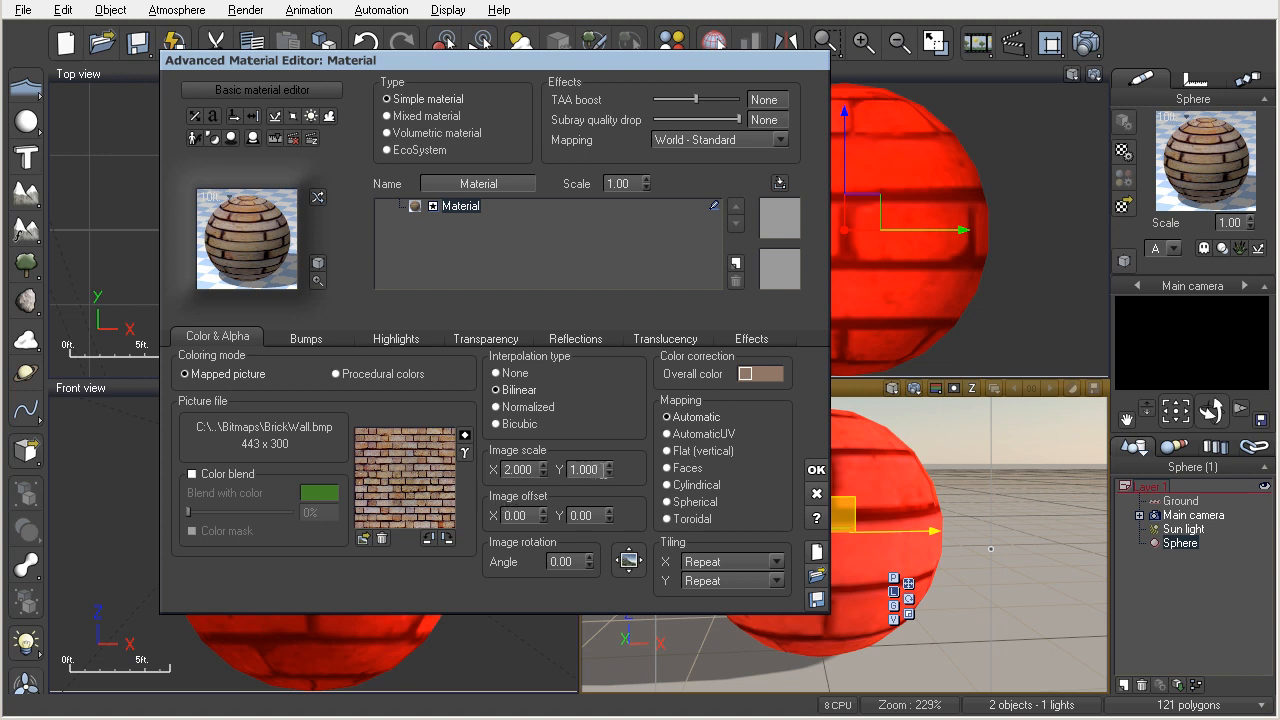
pyautogui.click(600, 470)
pyautogui.write('2')
pyautogui.press('Return')
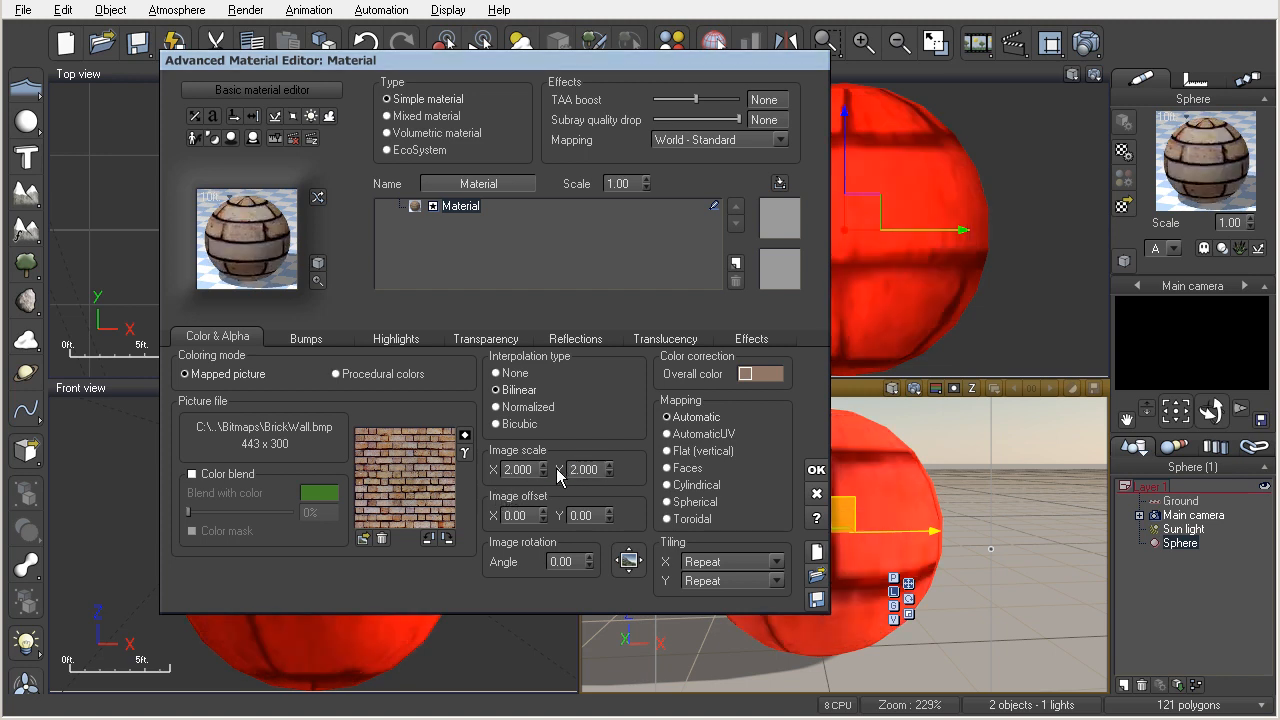
# Set the brick picture's image scale to 0.5 in both X and Y.
pyautogui.click(520, 469)
pyautogui.write('0.5')
pyautogui.press('Return')
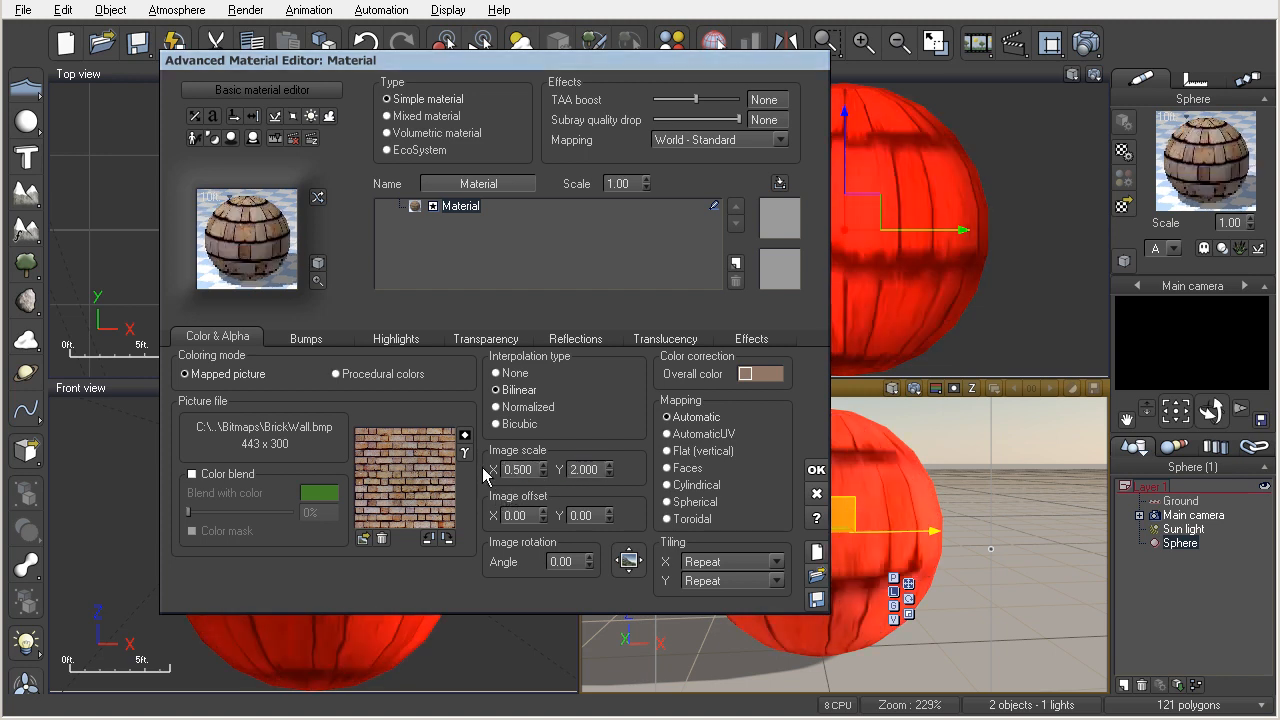
pyautogui.click(589, 471)
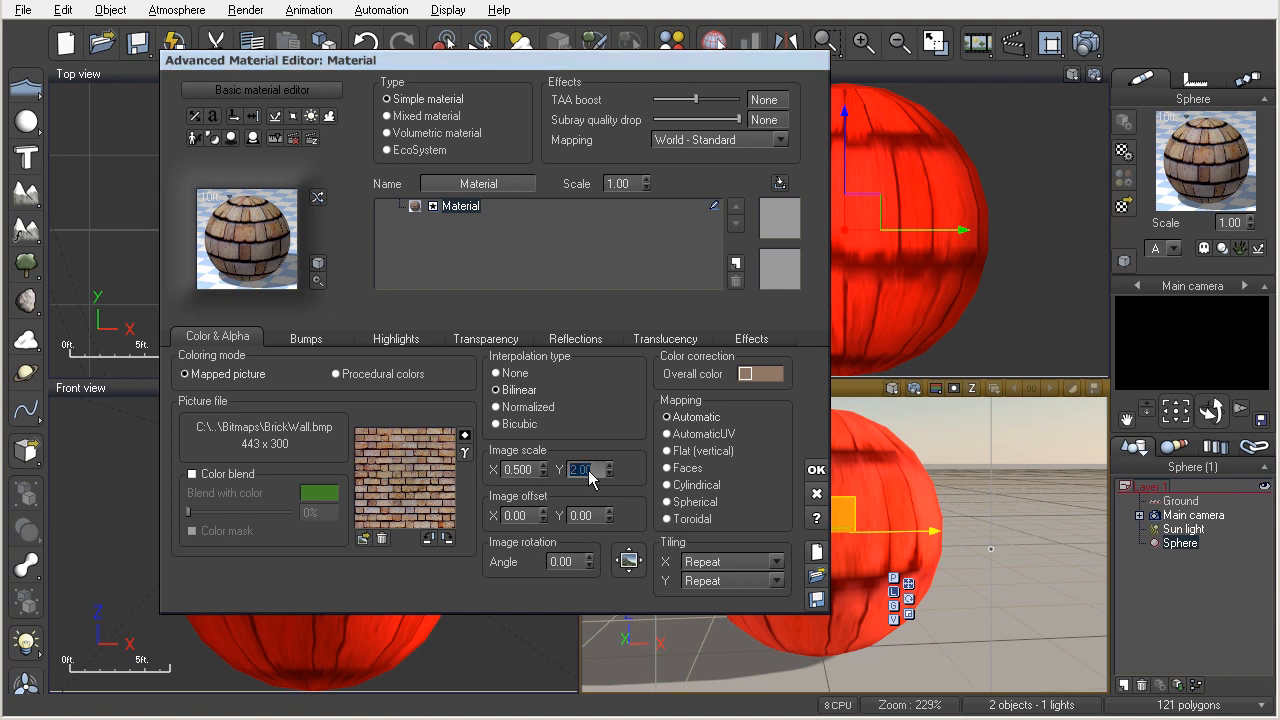
pyautogui.write('0.5')
pyautogui.press('Return')
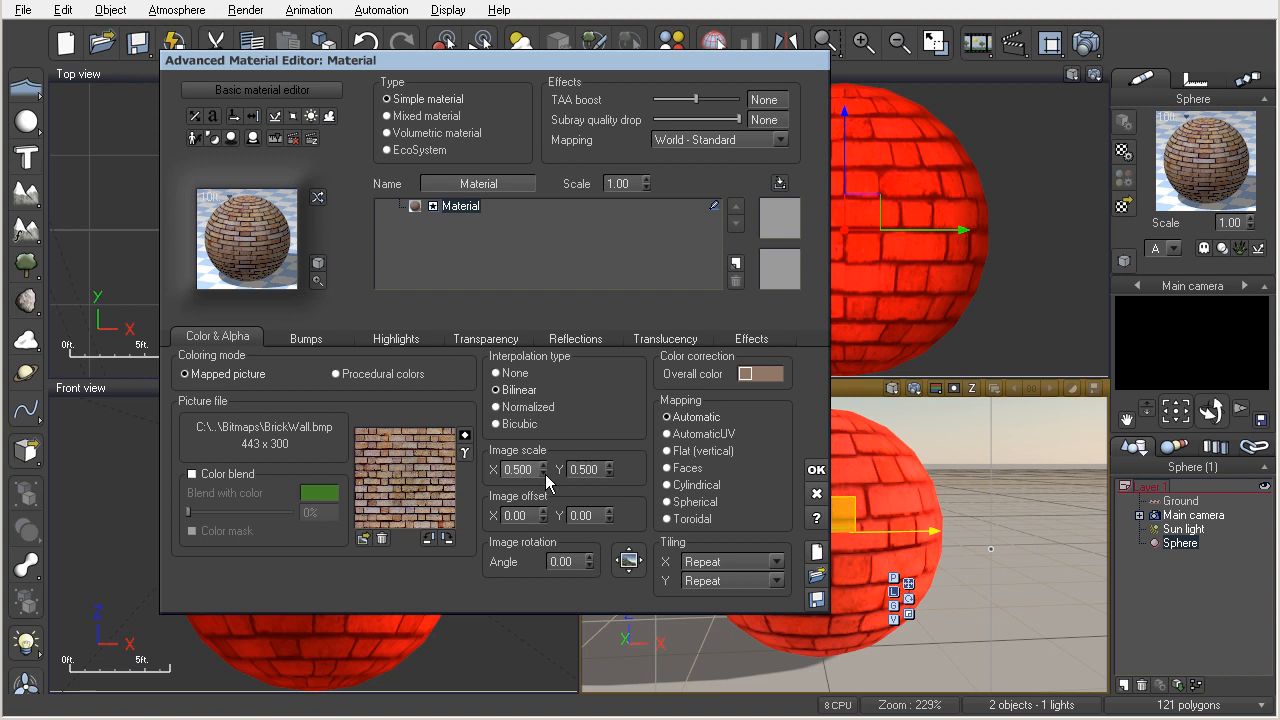
# Set both the X and Y tiling of the brick picture to Once.
pyautogui.click(592, 470)
pyautogui.click(777, 562)
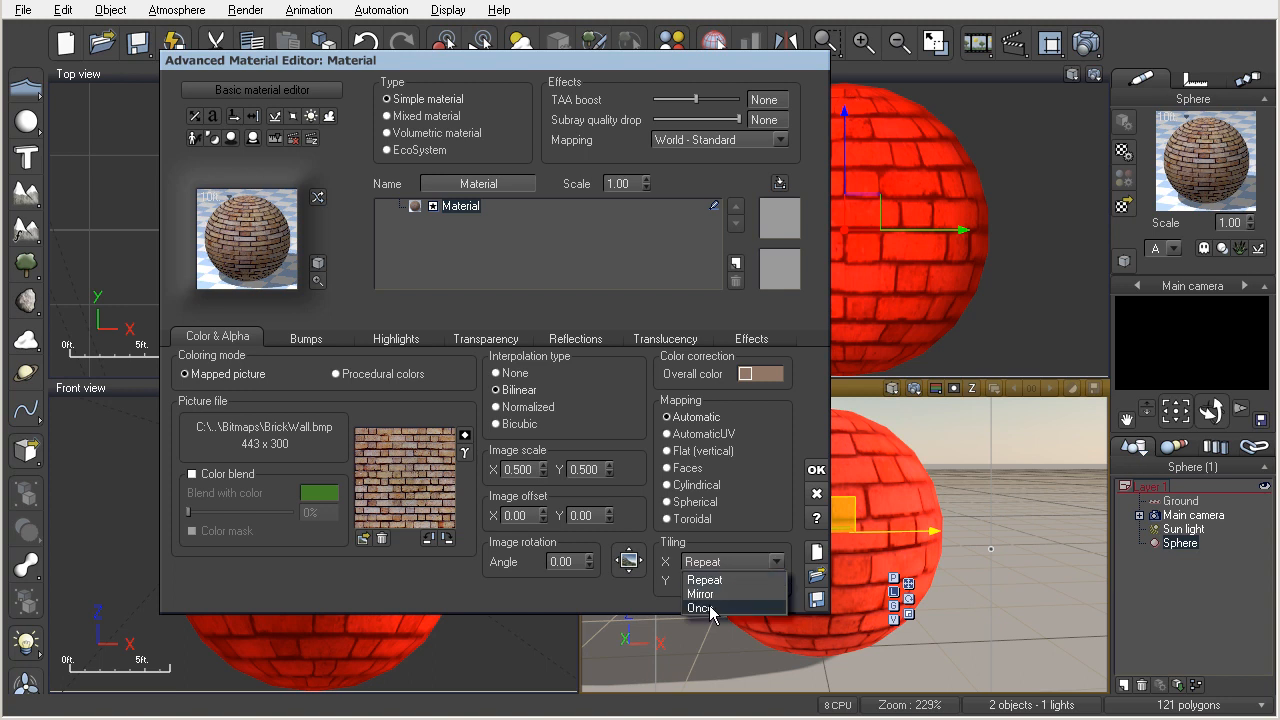
pyautogui.click(710, 608)
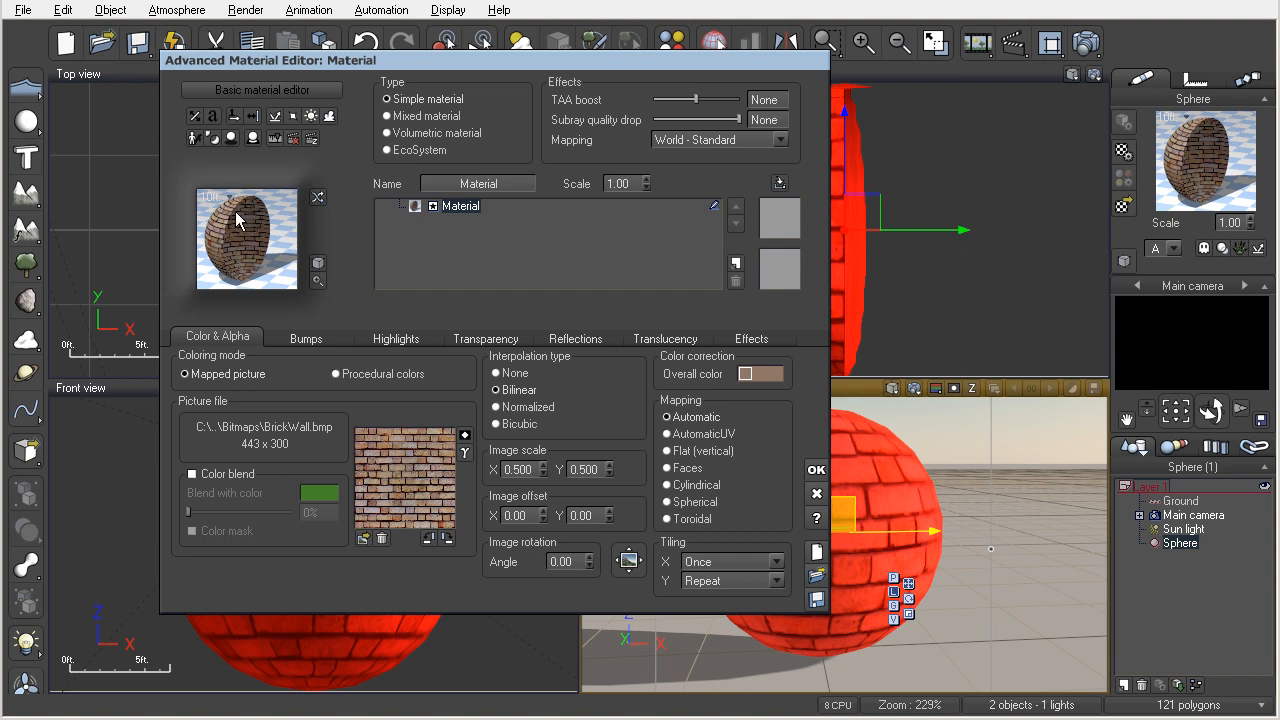
pyautogui.click(518, 469)
pyautogui.click(776, 580)
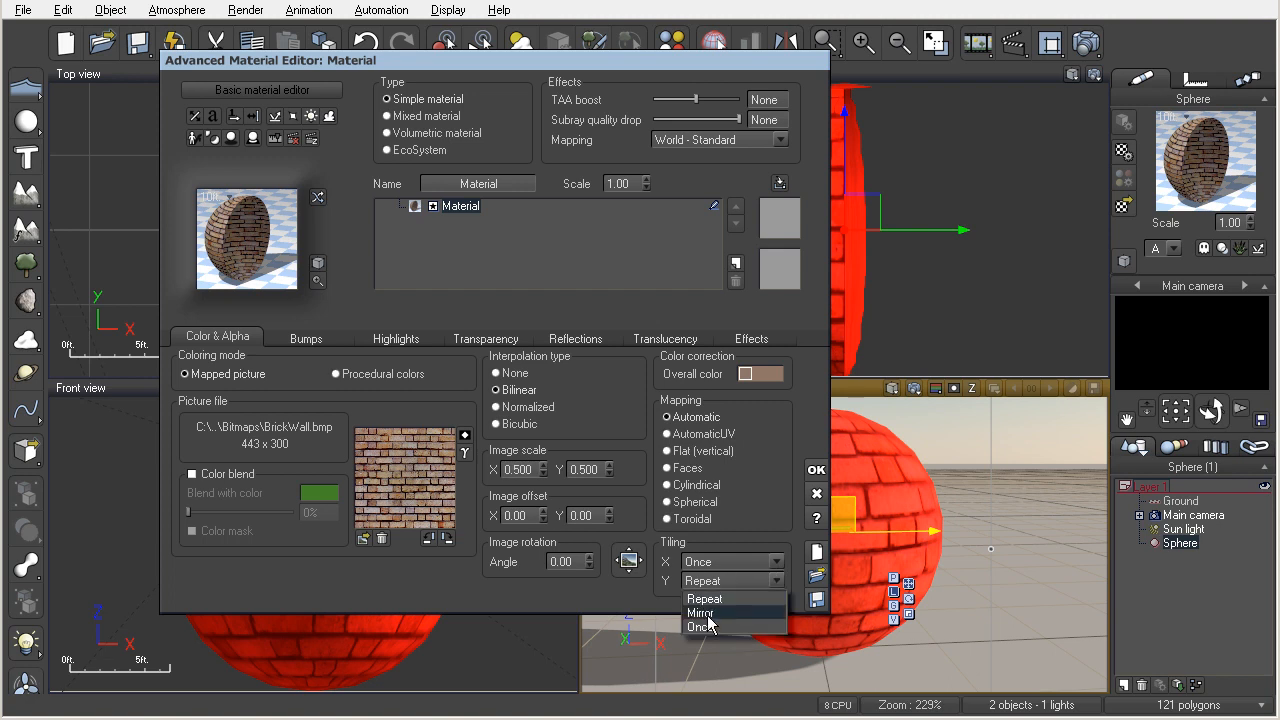
pyautogui.click(704, 627)
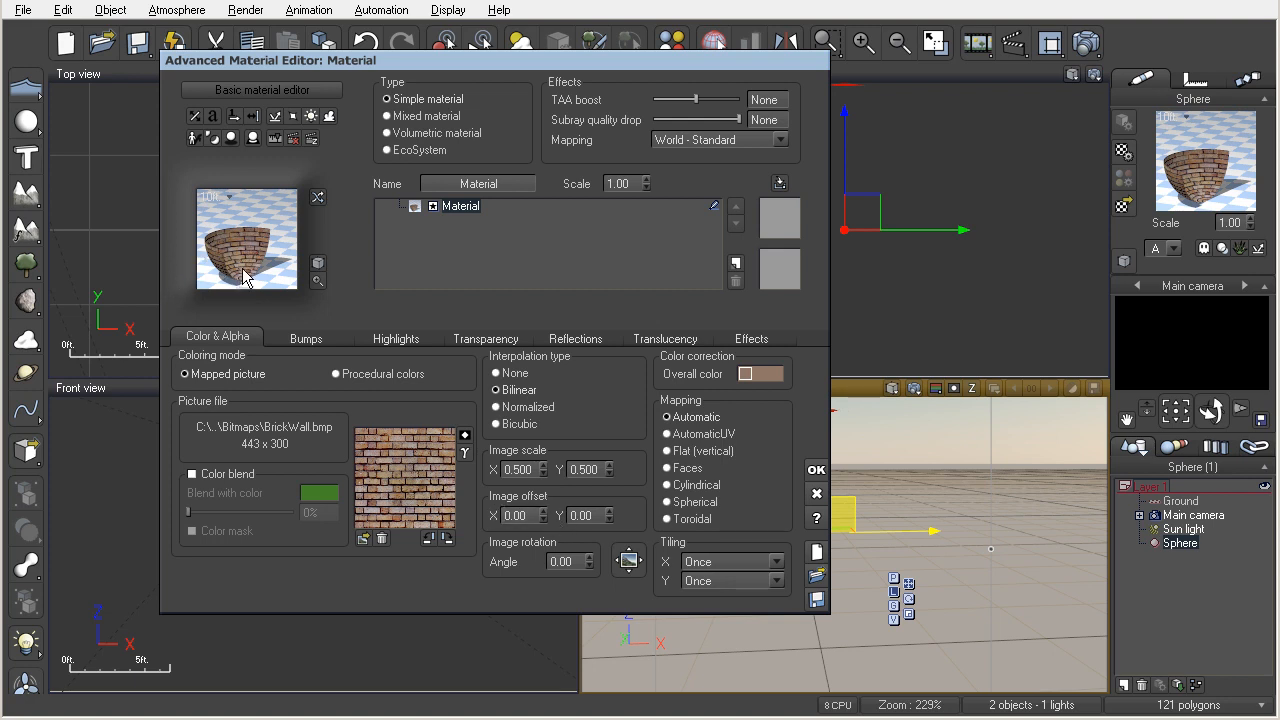
# Try shifting the brick picture's X image offset, and reset it to 0.
pyautogui.click(514, 515)
pyautogui.moveTo(543, 514); pyautogui.dragTo(546, 519)
pyautogui.write('0')
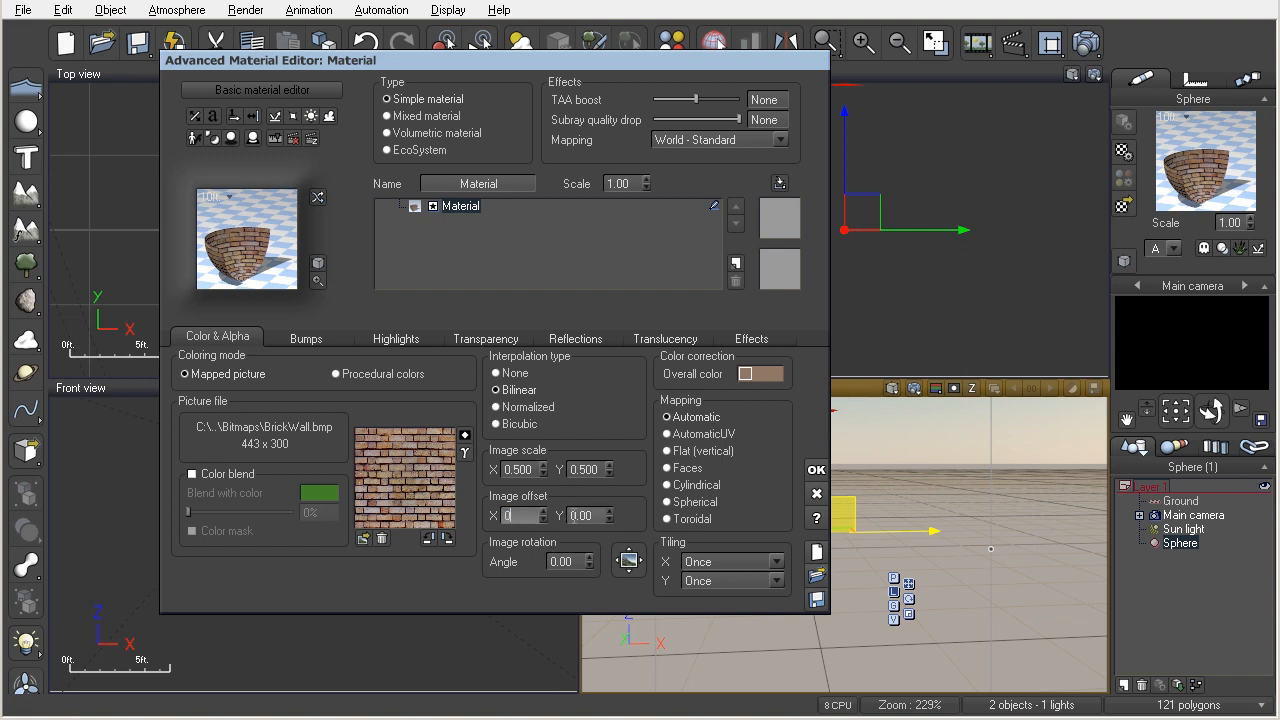
# Try Y image offsets of 0.70, 1.00 and 2.00 on the brick picture, and reset the offset to 0.
pyautogui.moveTo(613, 522); pyautogui.dragTo(609, 512)
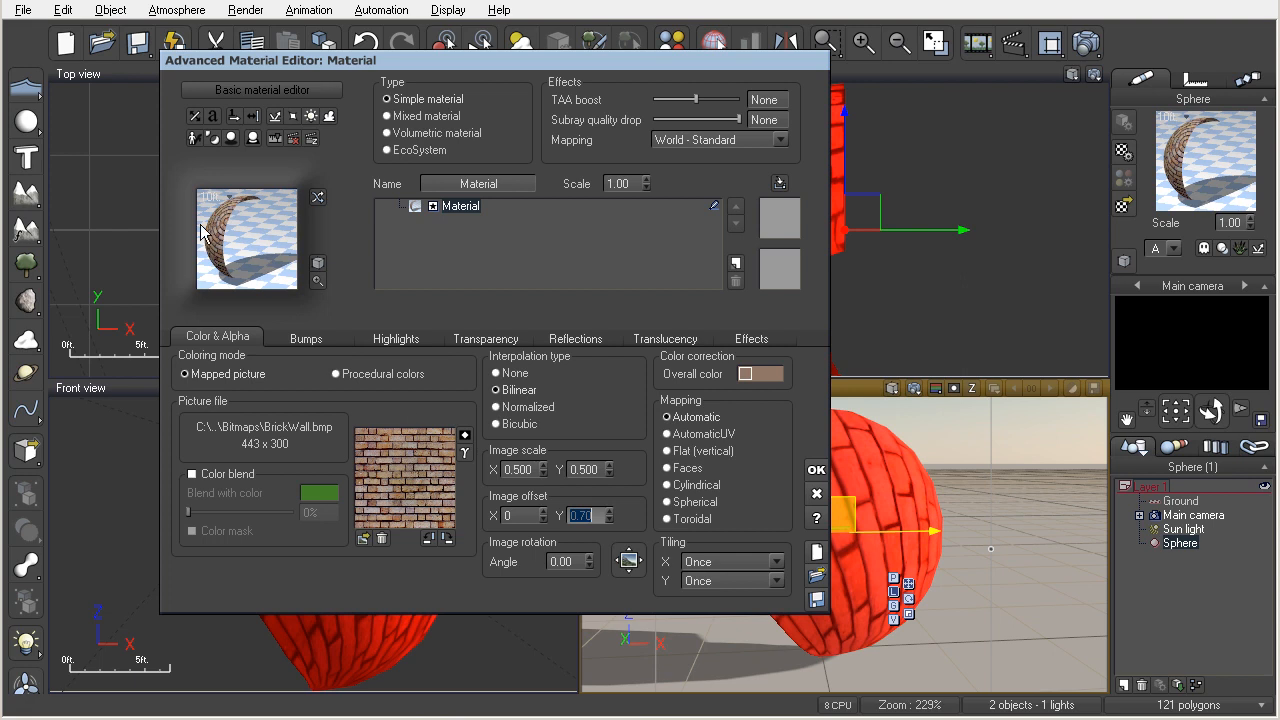
pyautogui.click(609, 513)
pyautogui.click(609, 513)
pyautogui.click(609, 513)
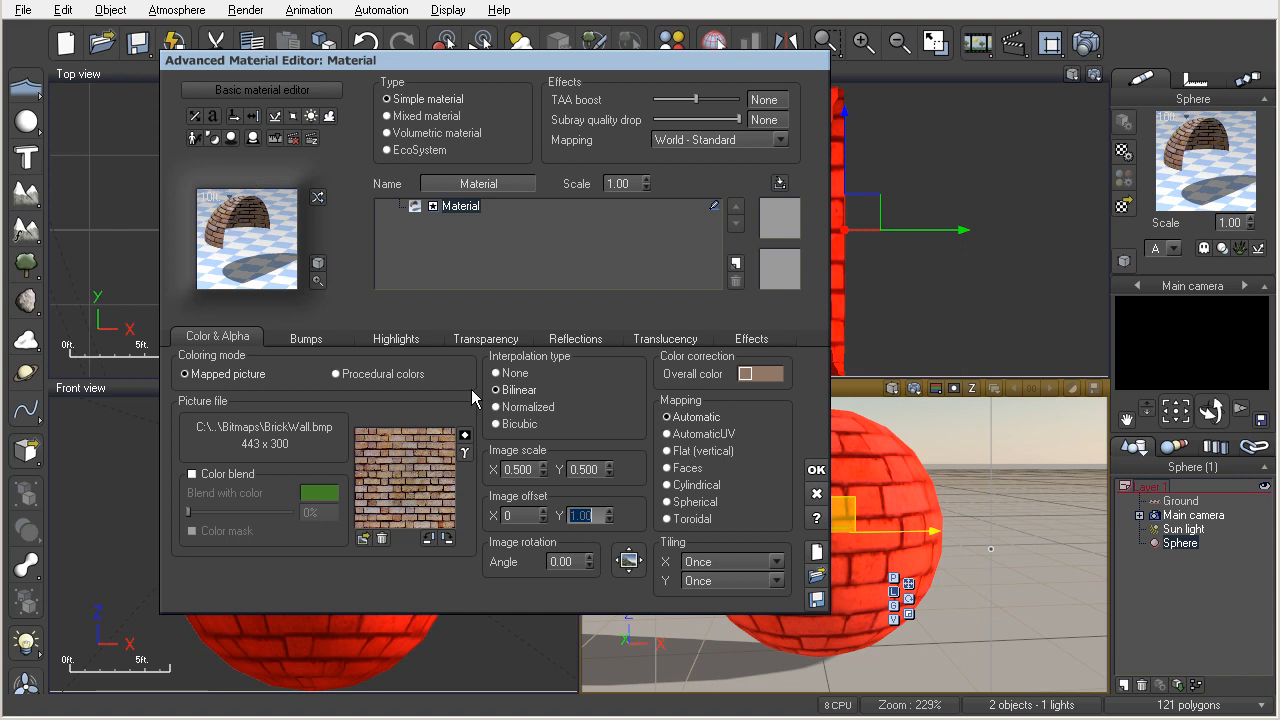
pyautogui.click(606, 510)
pyautogui.click(606, 510)
pyautogui.click(606, 510)
pyautogui.moveTo(606, 510); pyautogui.dragTo(606, 503)
pyautogui.click(609, 520)
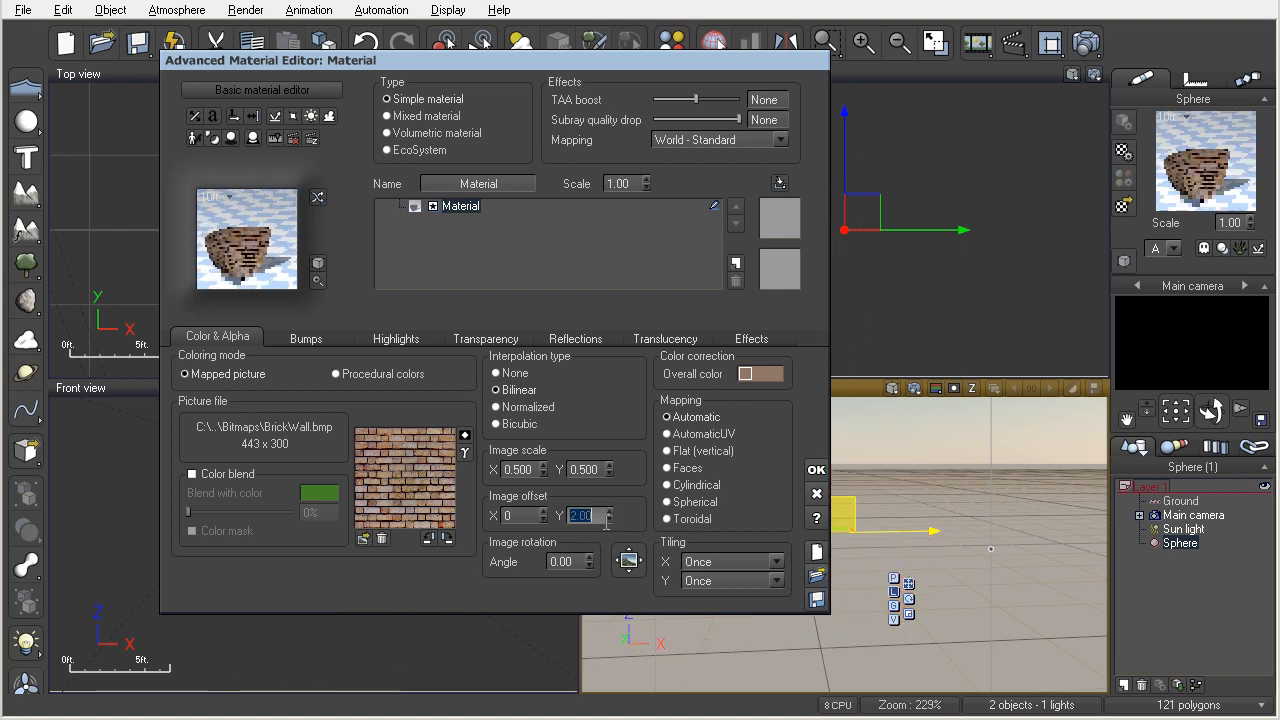
pyautogui.write('0')
pyautogui.press('Return')
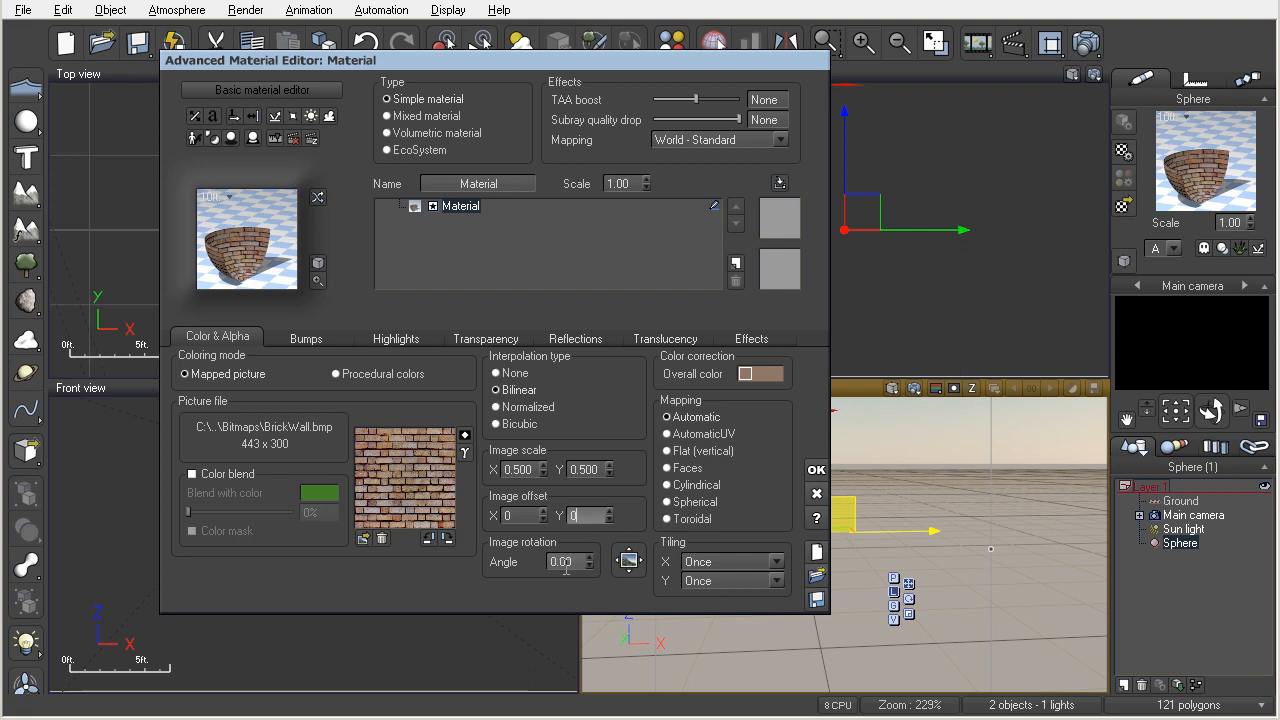
# Try image rotation angles of 5.80 and 8.50 on the brick picture, and reset the angle to 0.
pyautogui.moveTo(589, 565); pyautogui.dragTo(588, 557)
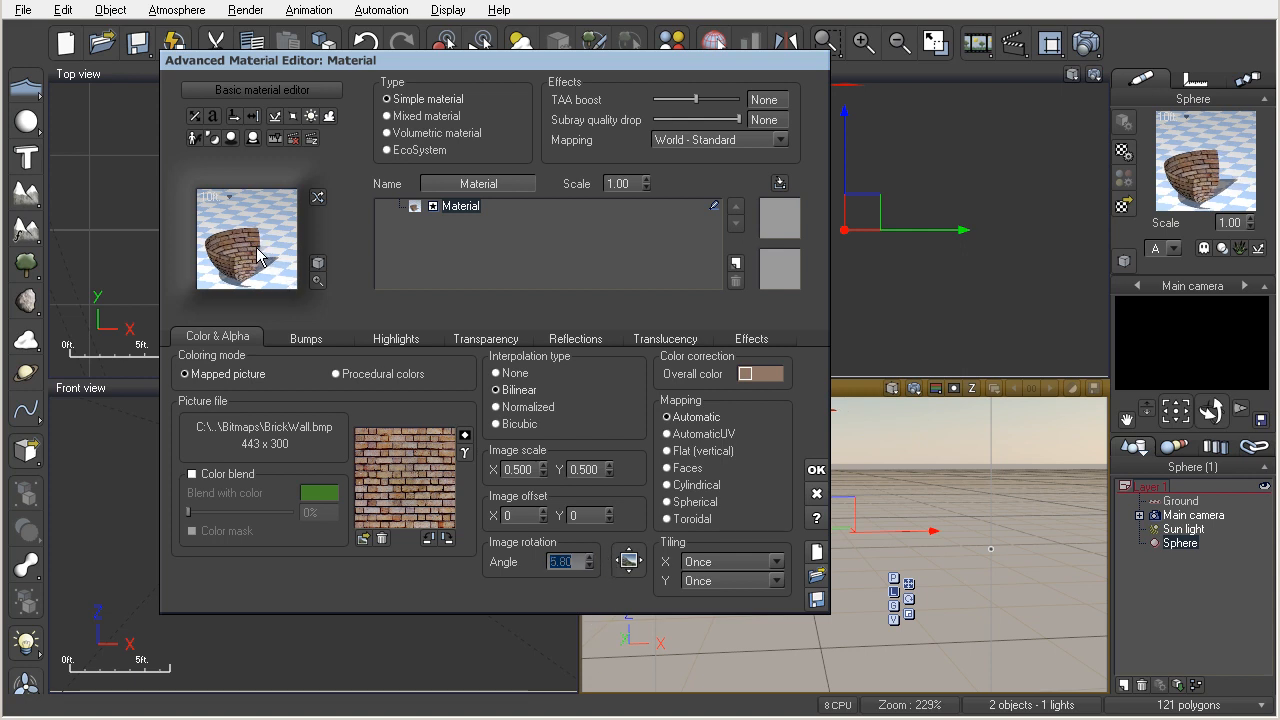
pyautogui.moveTo(591, 562); pyautogui.dragTo(587, 547)
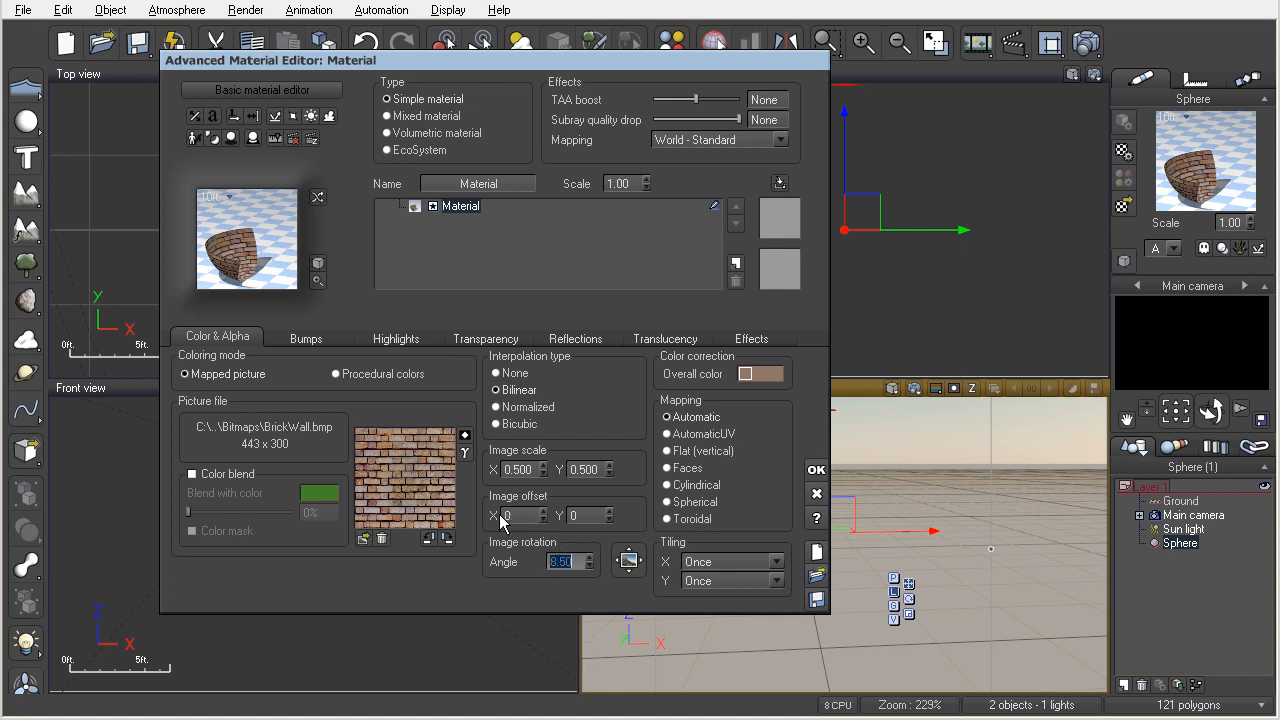
pyautogui.click(552, 563)
pyautogui.write('0')
pyautogui.press('Return')
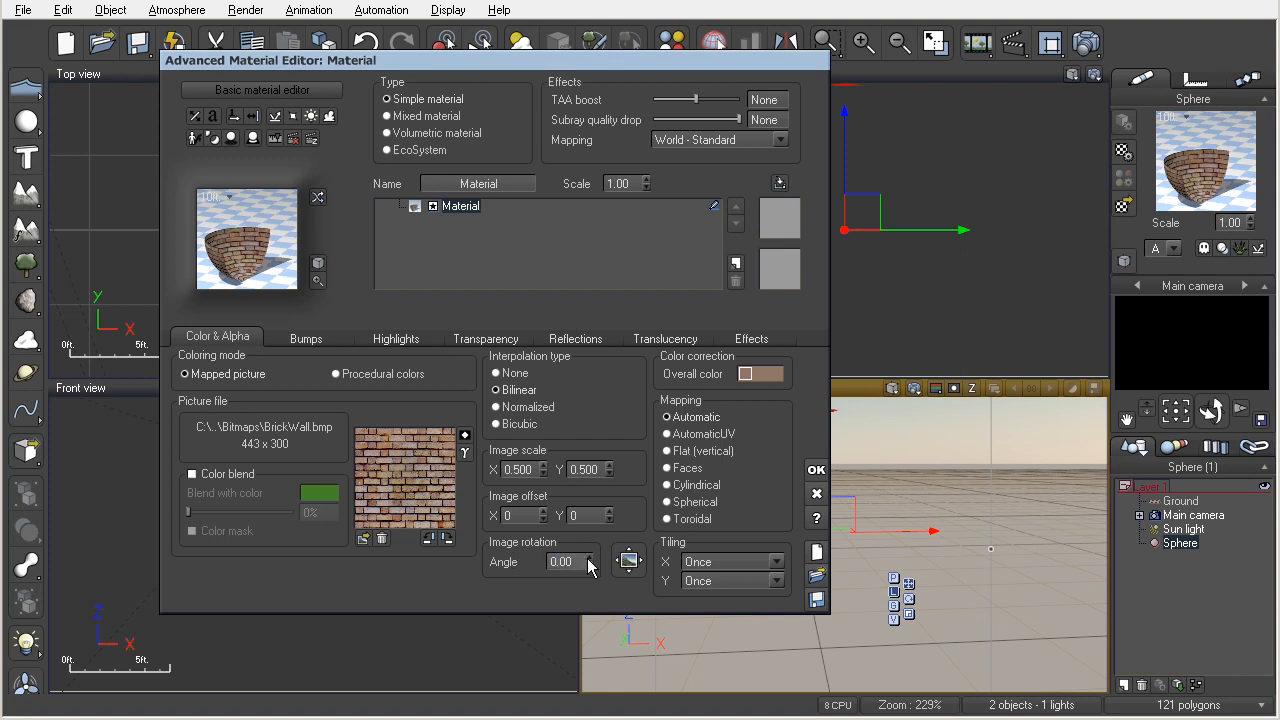
# View the brick picture's placement on the sphere in the Texture Placement Editor, and return to the material.
pyautogui.click(624, 563)
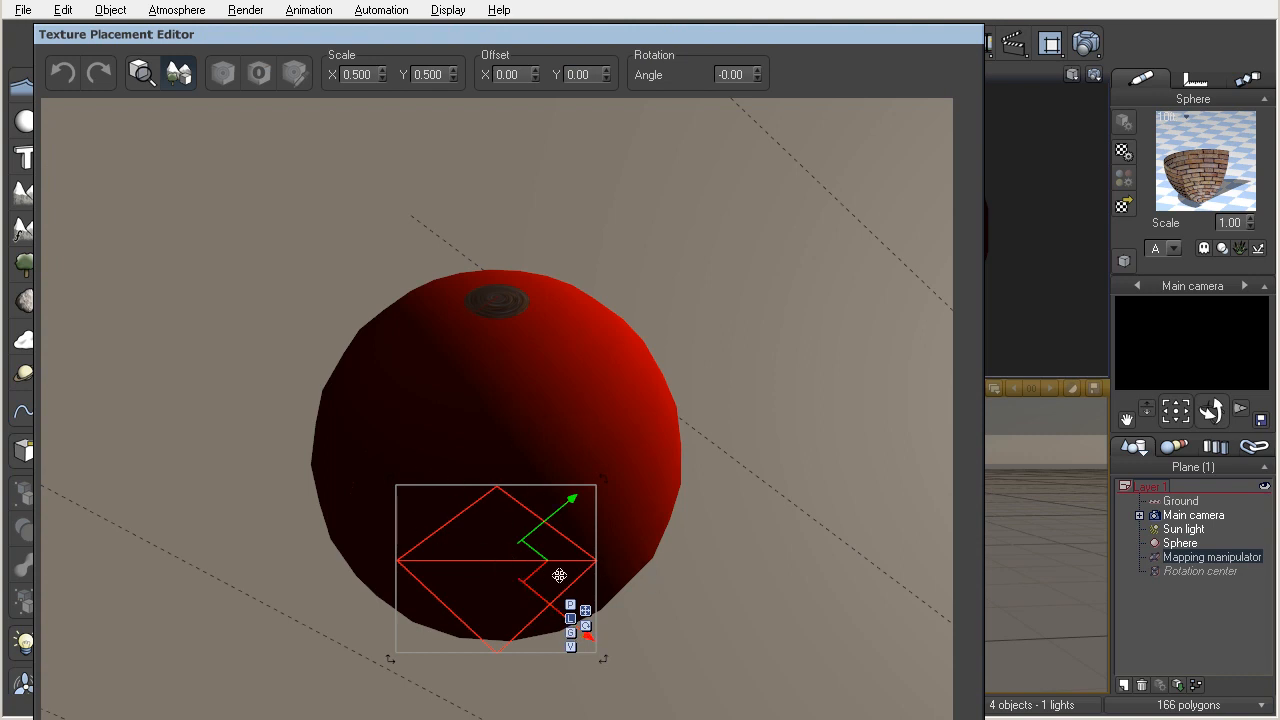
pyautogui.moveTo(279, 37); pyautogui.dragTo(282, 0)
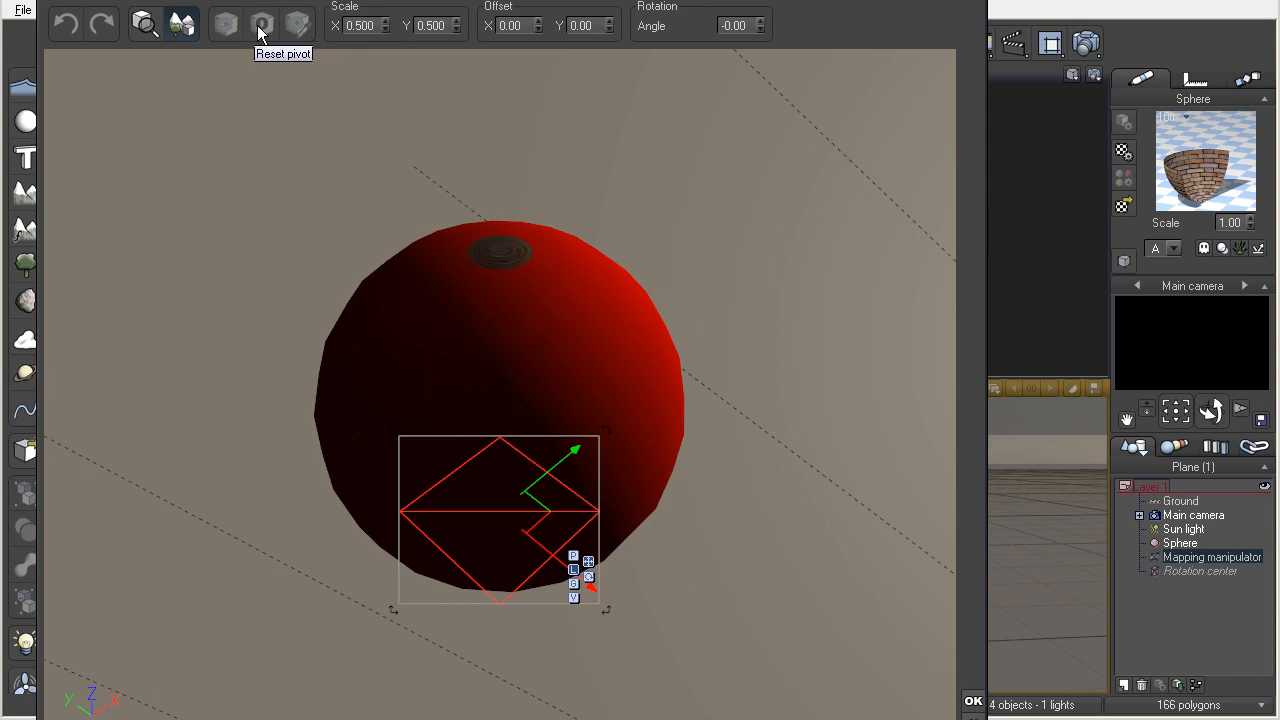
pyautogui.click(973, 700)
# Restore the brick picture's image scale to 1 in both X and Y.
pyautogui.doubleClick(520, 470)
pyautogui.write('1')
pyautogui.press('Tab')
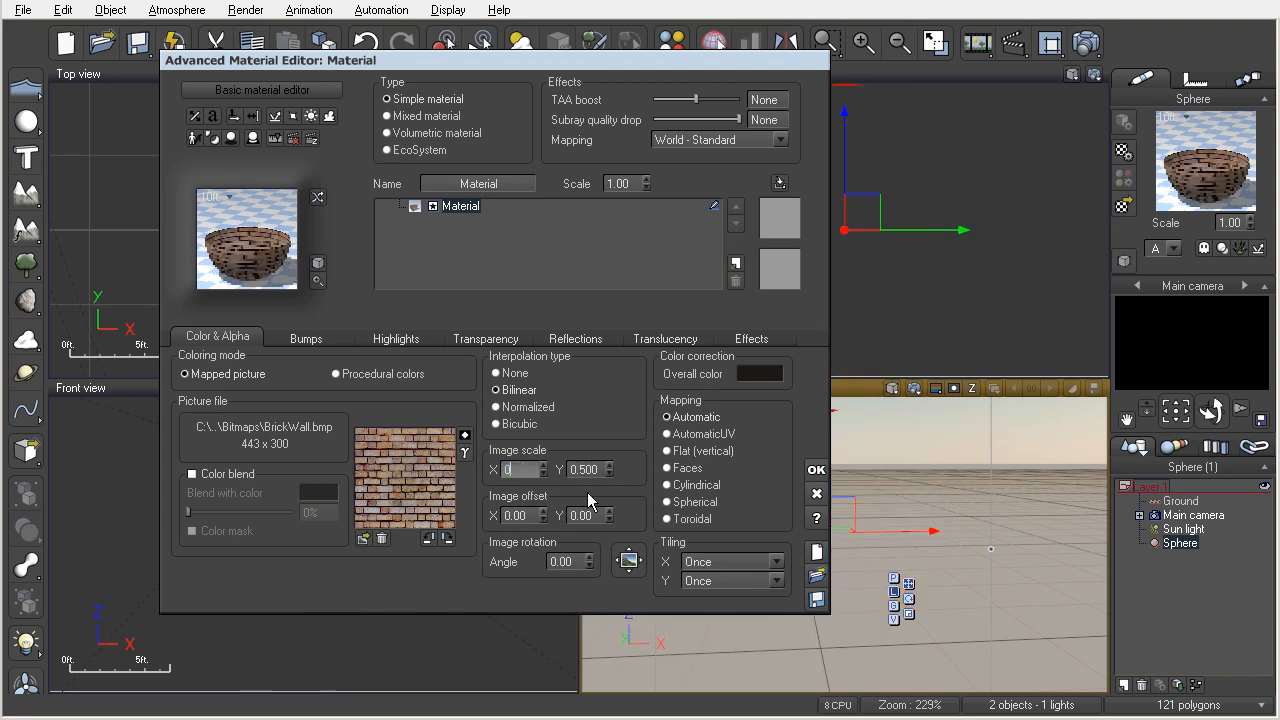
pyautogui.write('1')
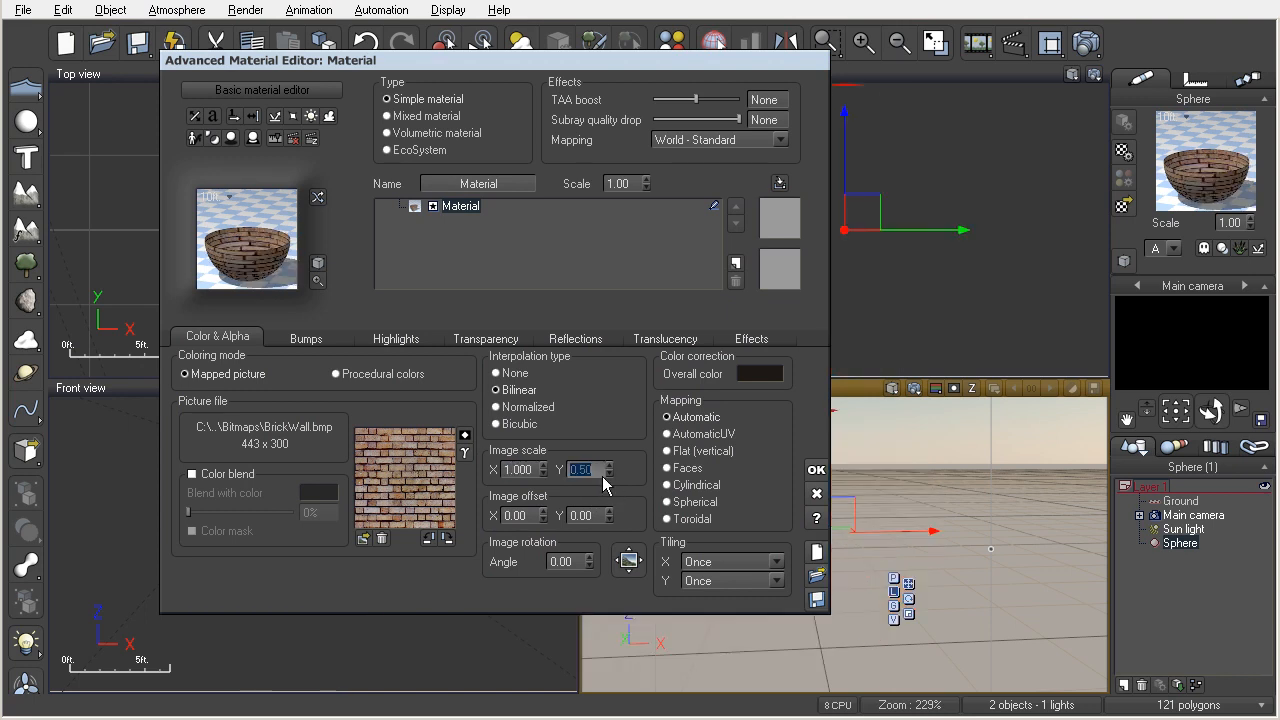
# Set both the X and Y tiling of the brick picture back to Repeat.
pyautogui.click(744, 562)
pyautogui.click(718, 584)
pyautogui.click(754, 581)
pyautogui.click(710, 599)
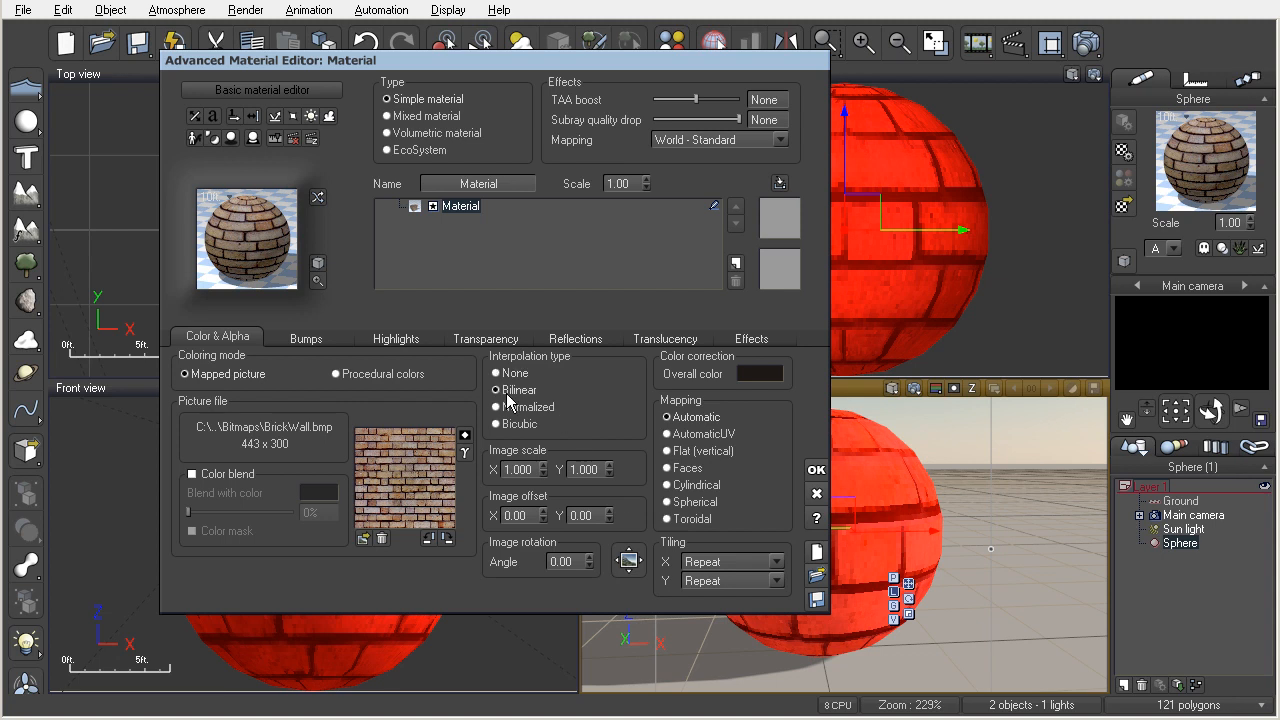
# Compare Bicubic and no interpolation on the brick picture, and return to Bilinear.
pyautogui.click(503, 424)
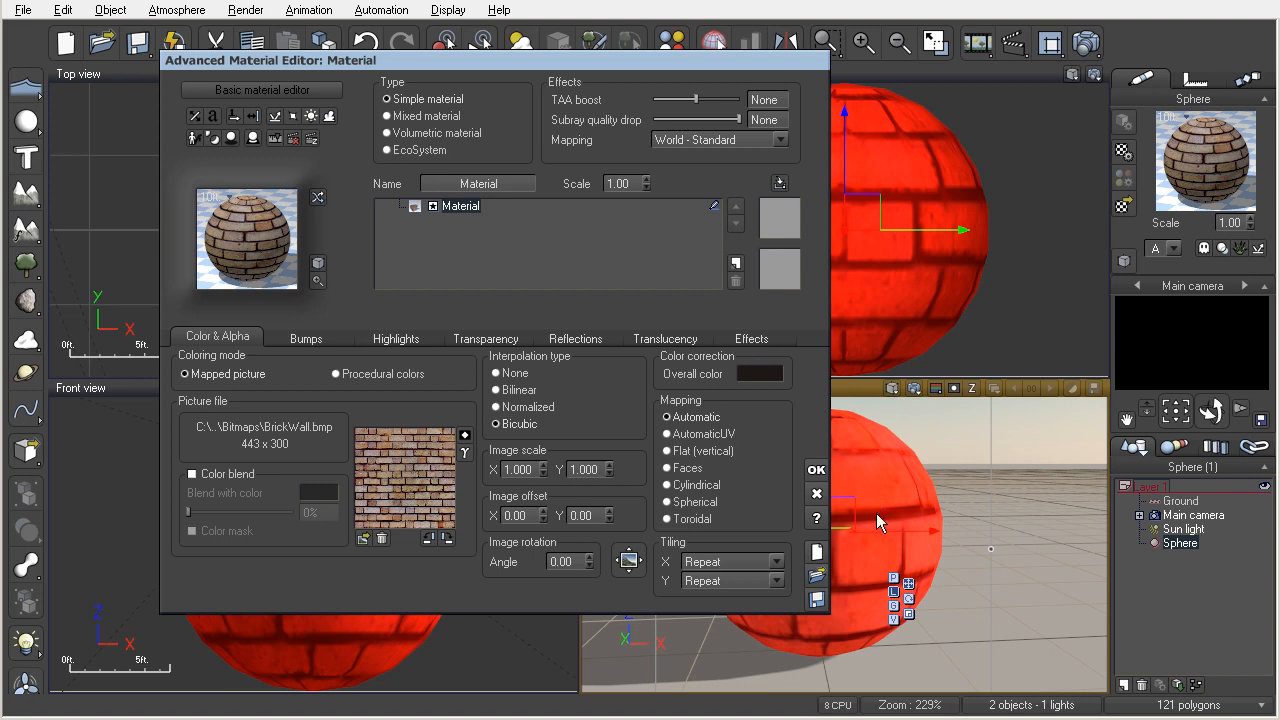
pyautogui.click(512, 374)
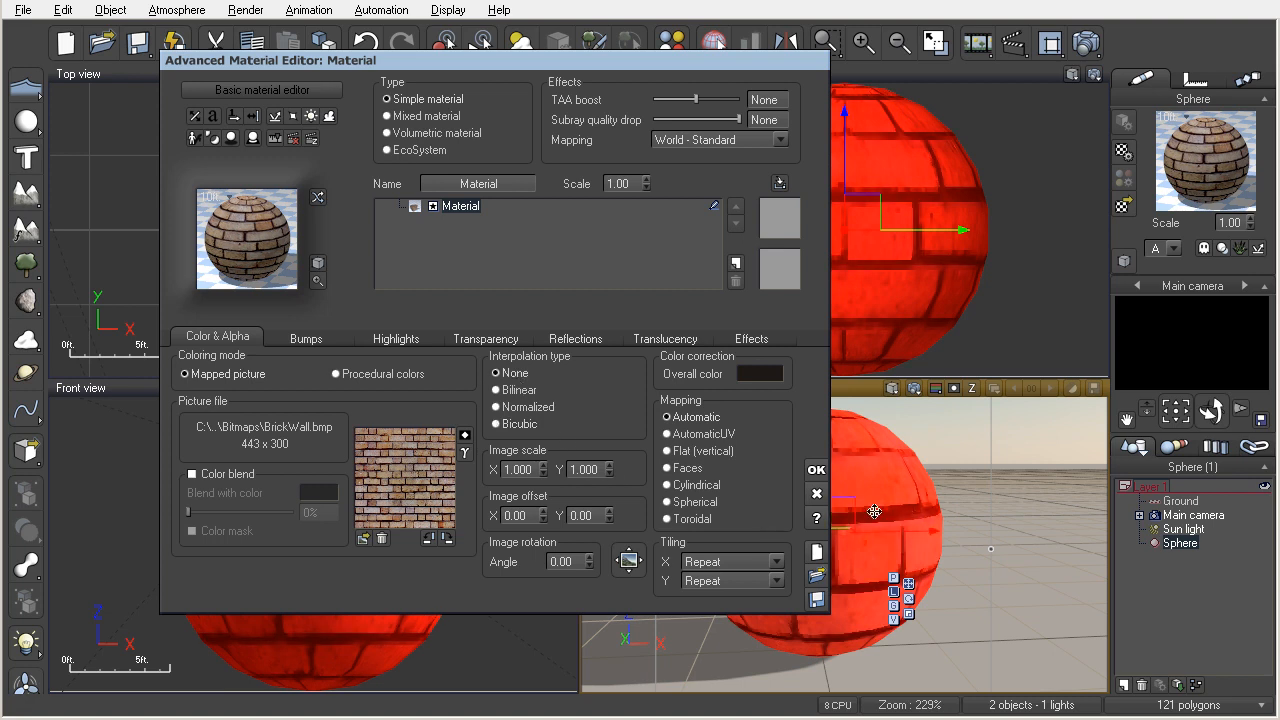
pyautogui.click(510, 390)
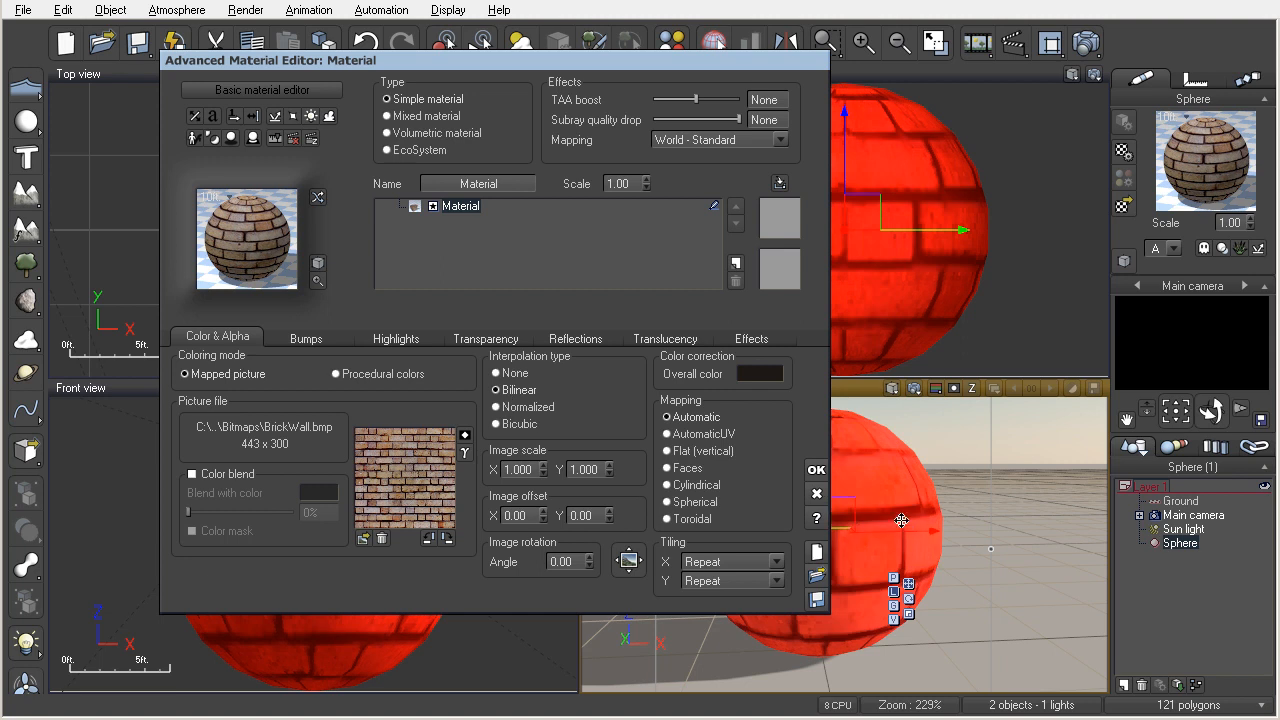
# Switch the material to procedural colors and assign the Multi cracked bump function to its color production.
pyautogui.click(337, 375)
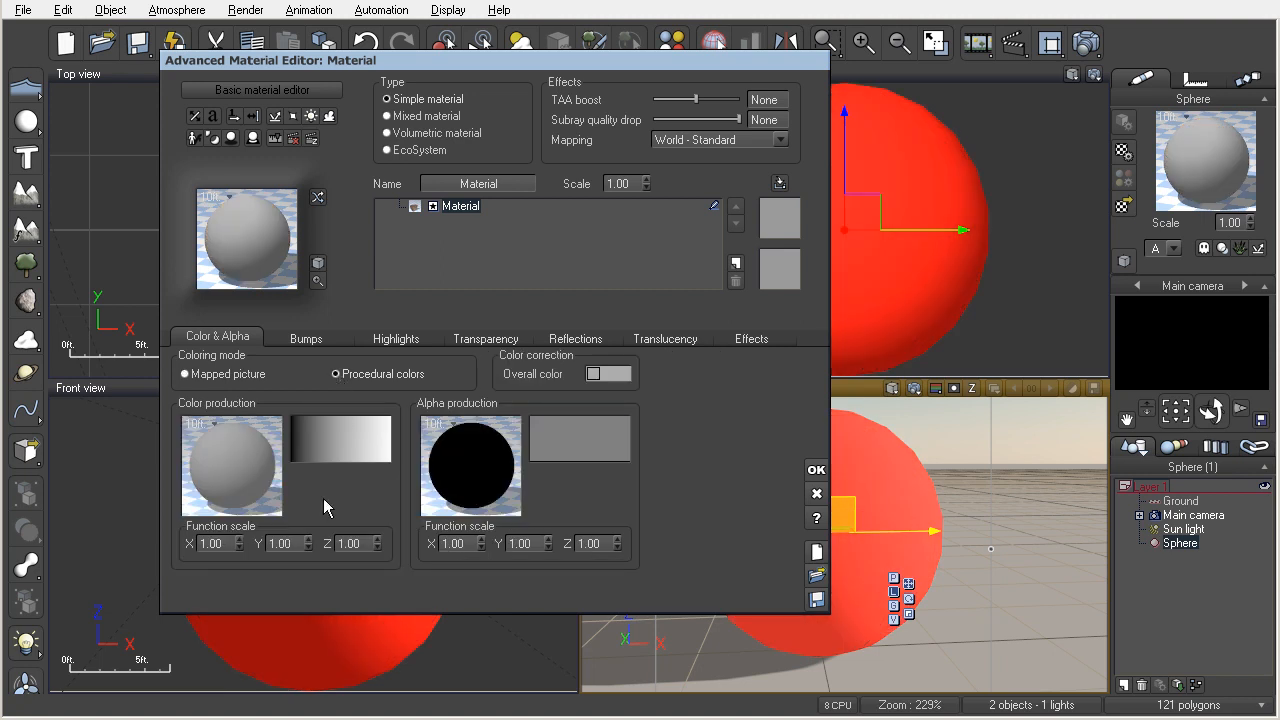
pyautogui.doubleClick(232, 461)
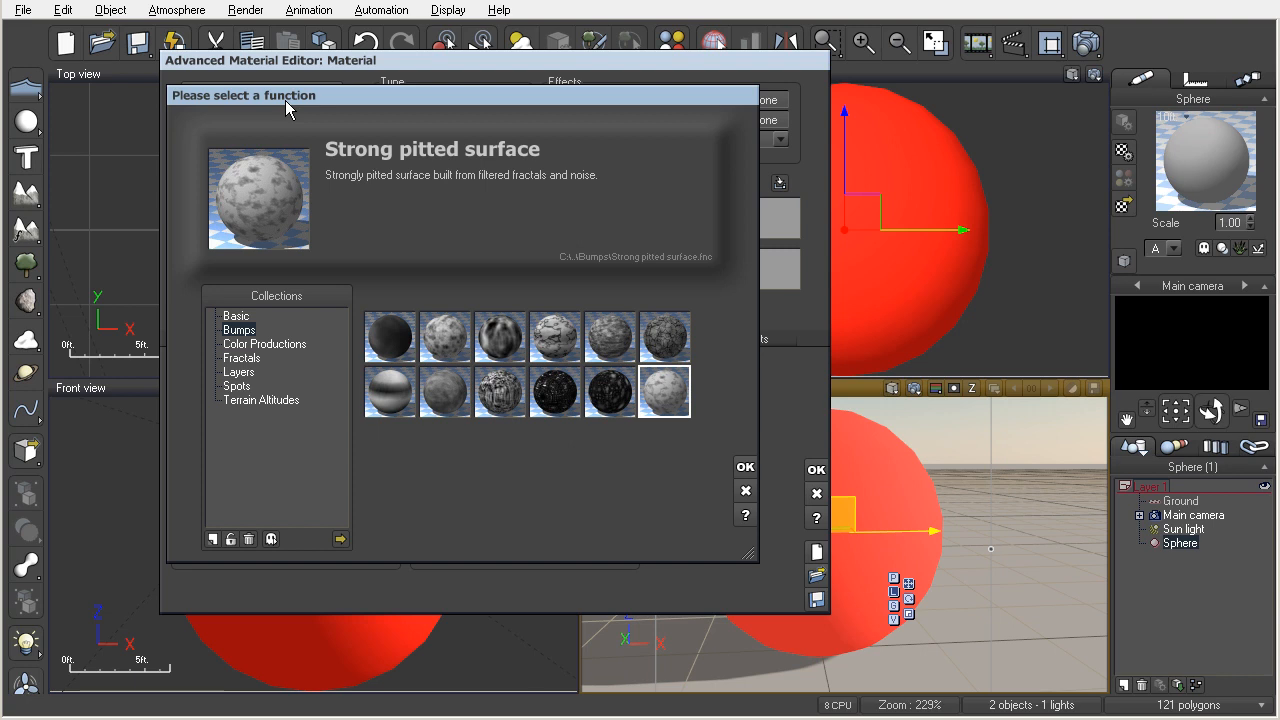
pyautogui.click(665, 337)
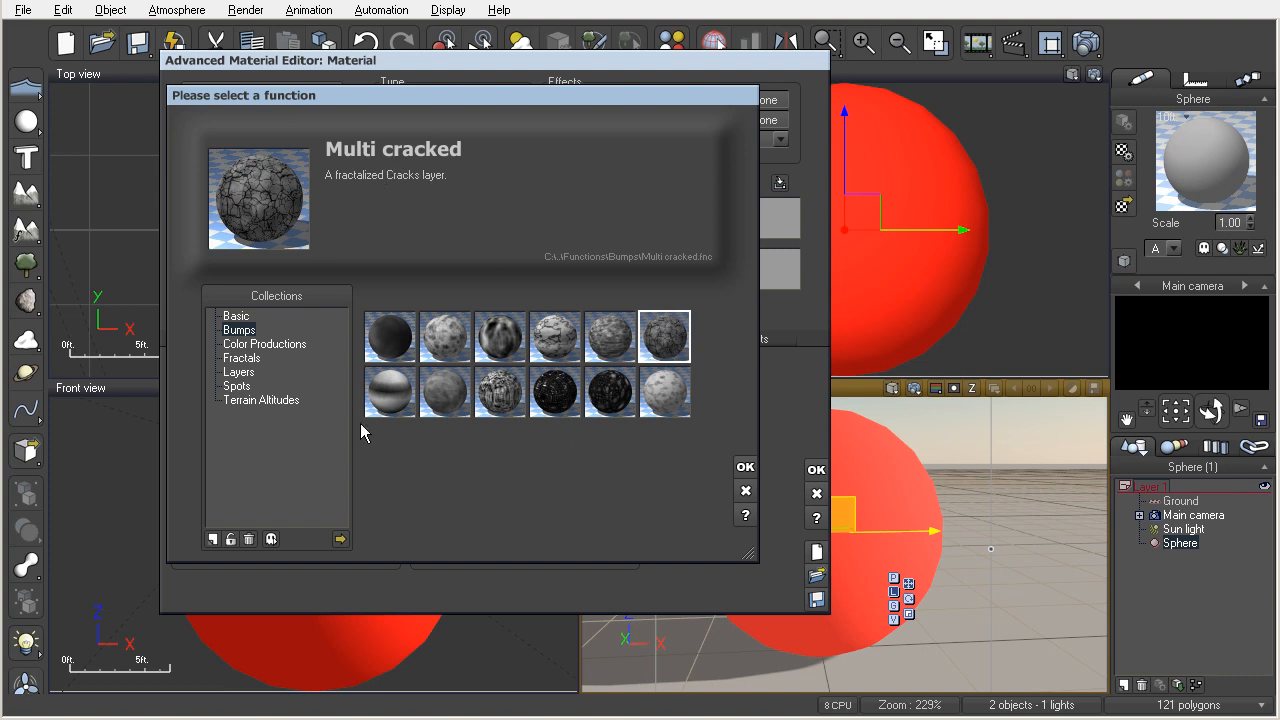
pyautogui.click(745, 466)
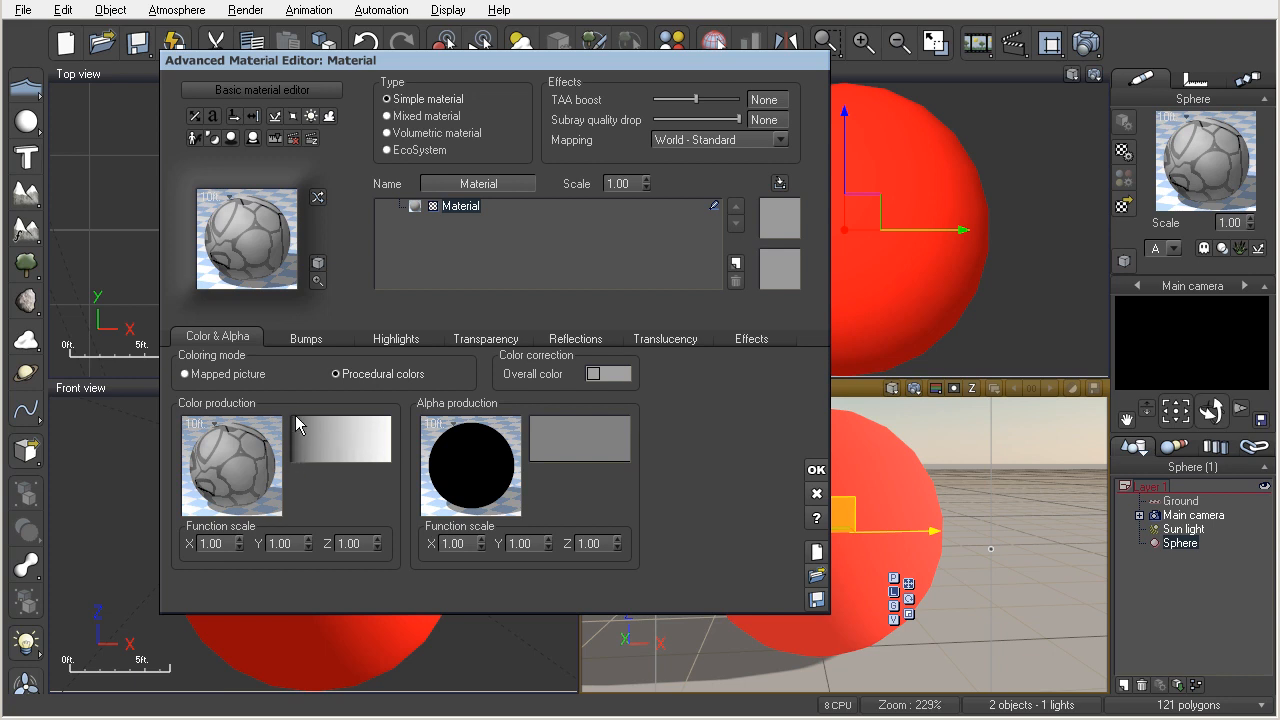
# Keep the Multi cracked function for color production and apply the Black marble color map to it.
pyautogui.click(247, 466)
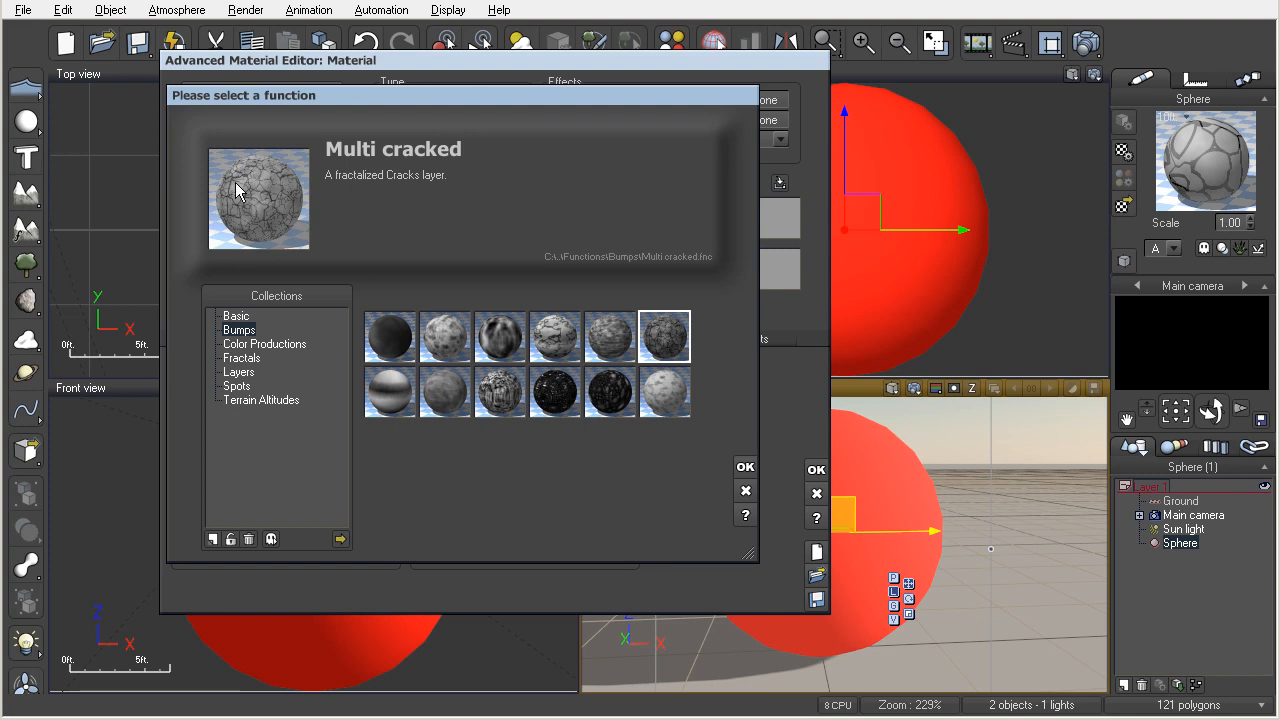
pyautogui.click(745, 468)
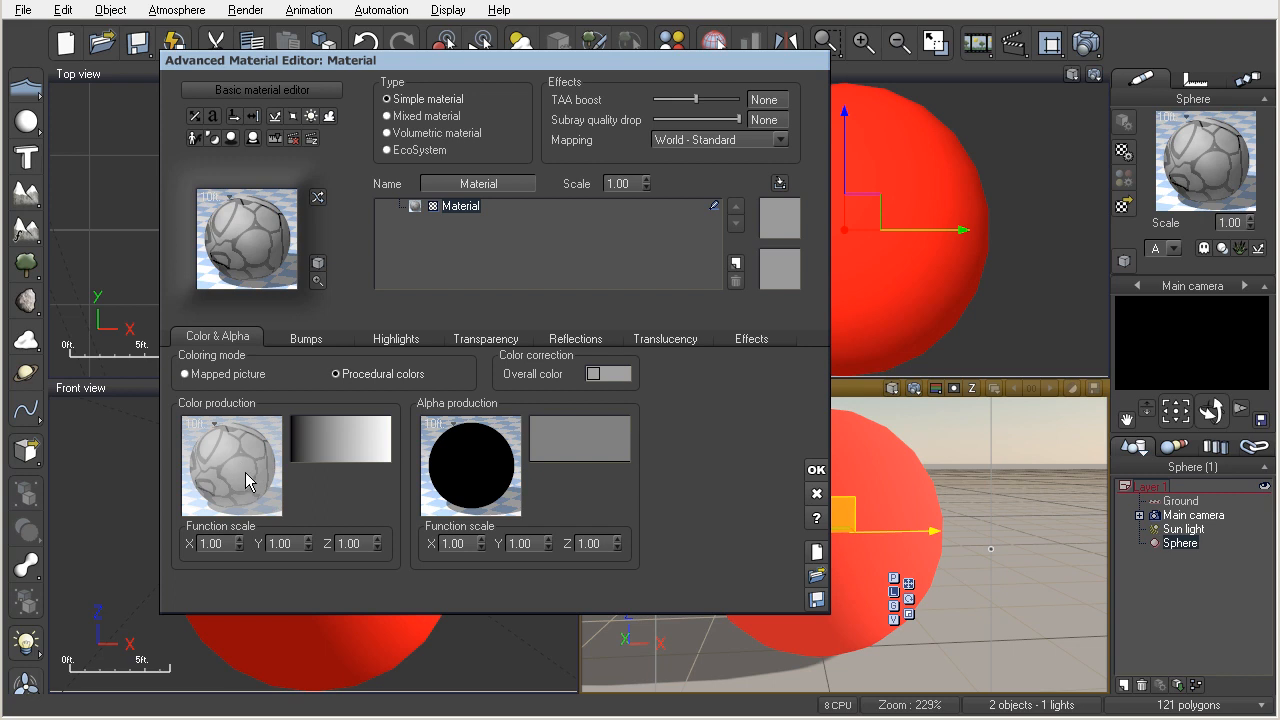
pyautogui.click(343, 443)
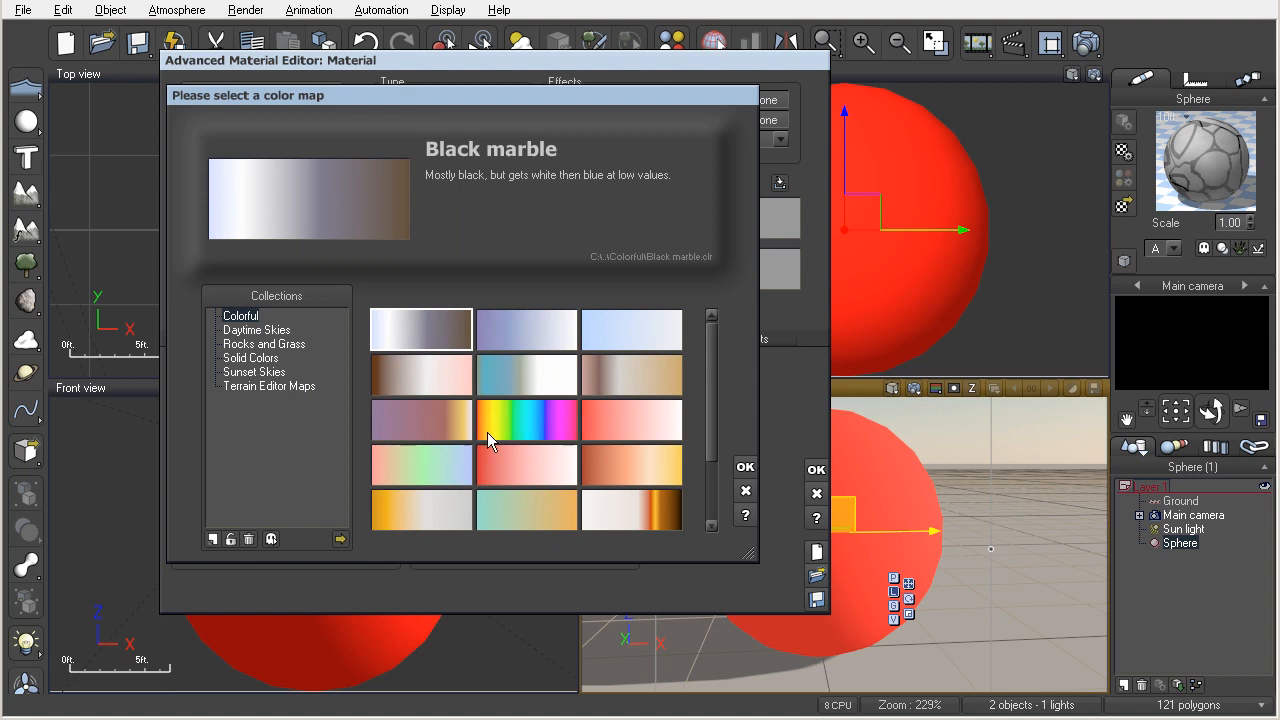
pyautogui.doubleClick(426, 324)
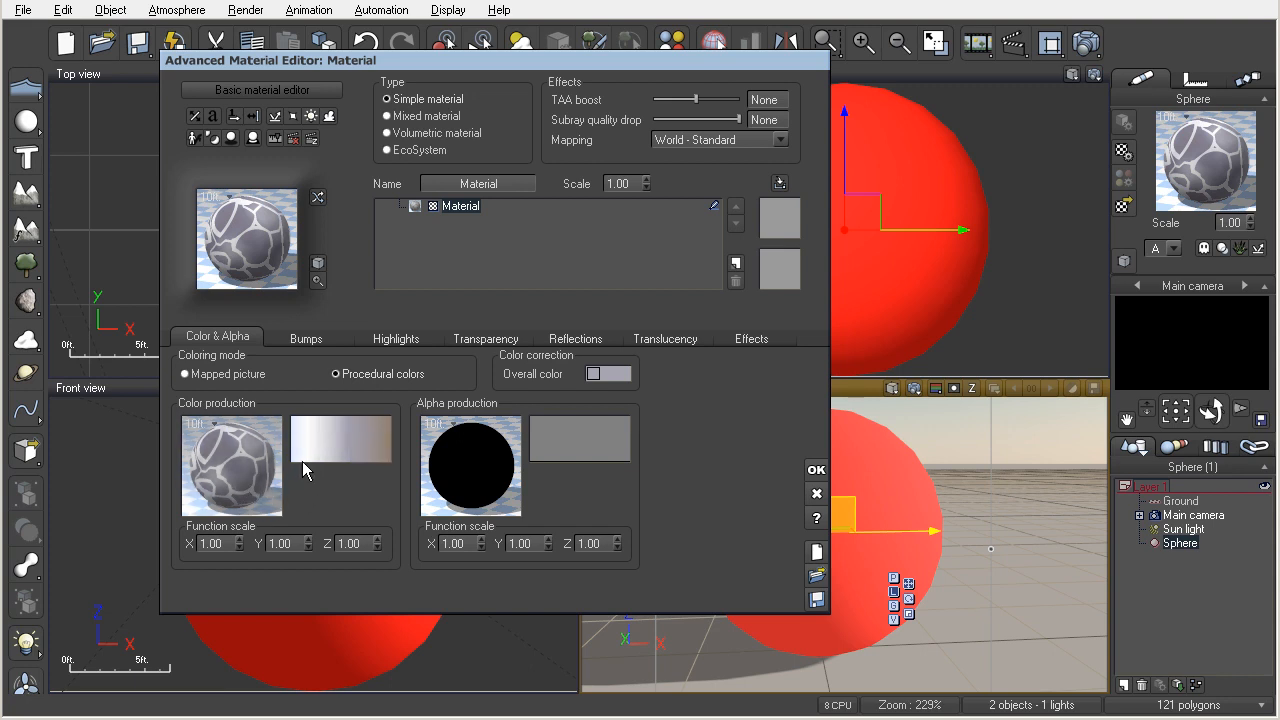
# Try the Rainbow color map on the color production and return to Black marble.
pyautogui.click(342, 444)
pyautogui.click(533, 427)
pyautogui.doubleClick(533, 427)
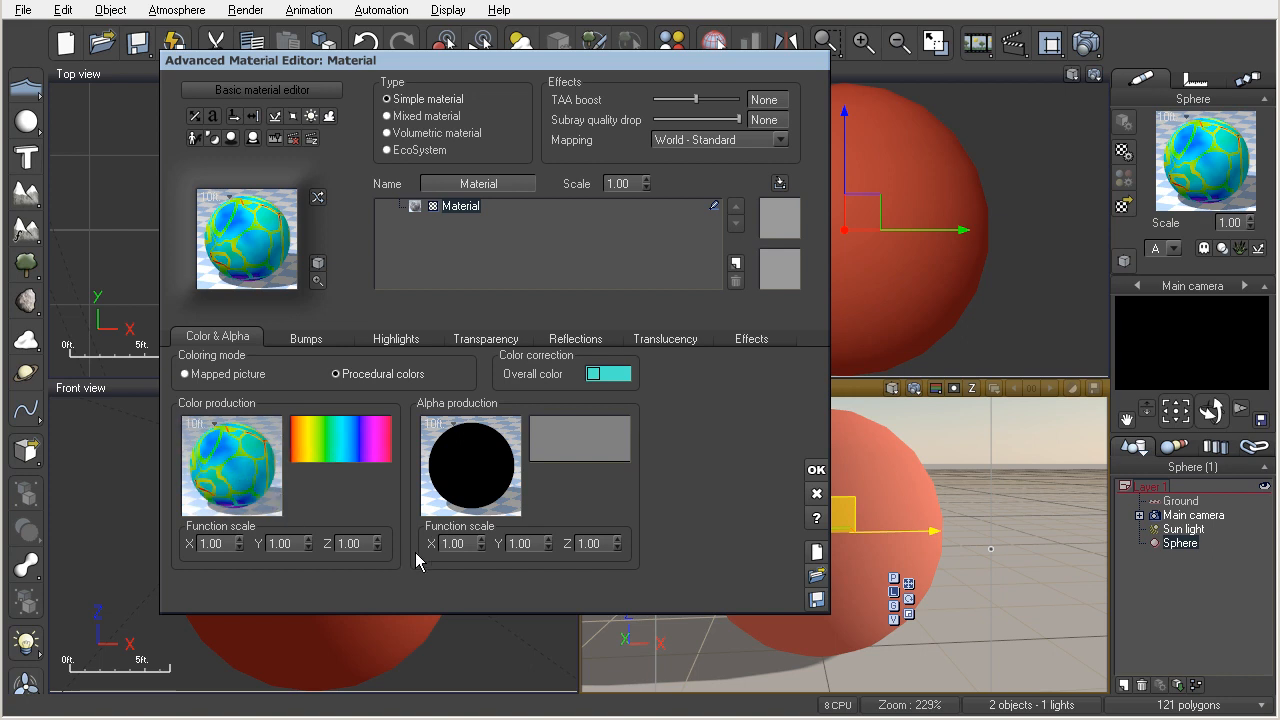
pyautogui.click(362, 444)
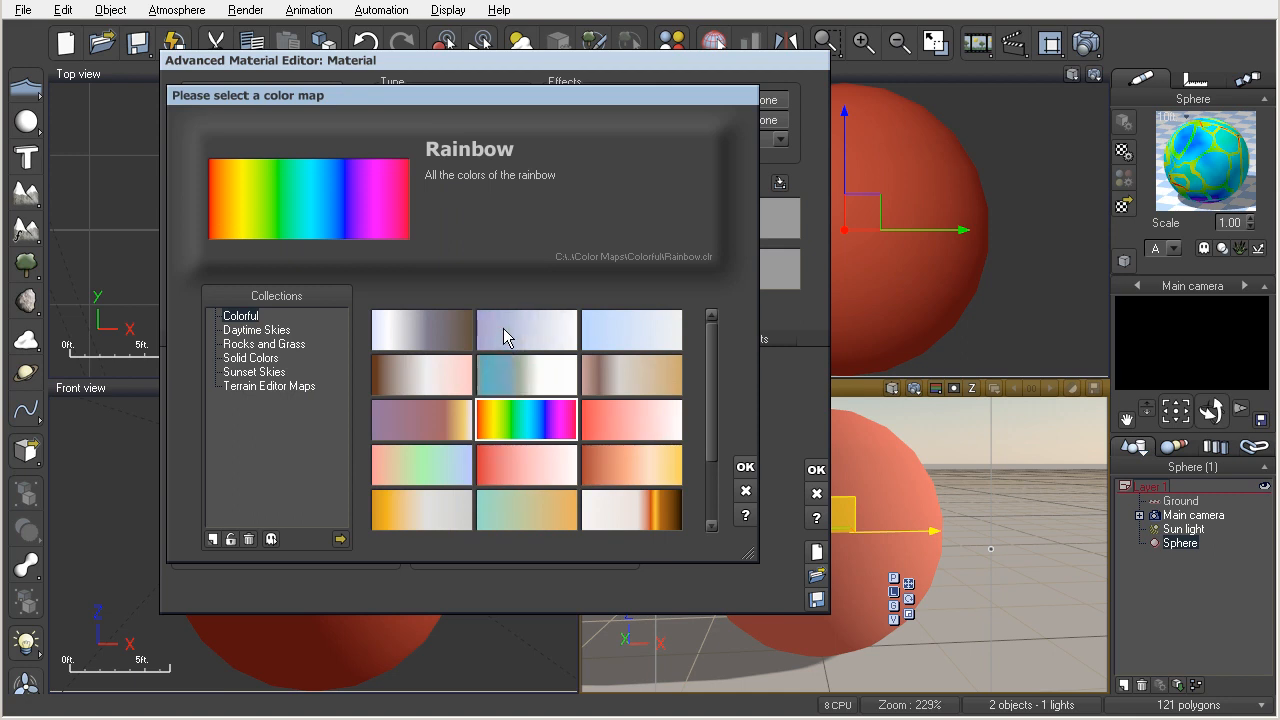
pyautogui.doubleClick(426, 328)
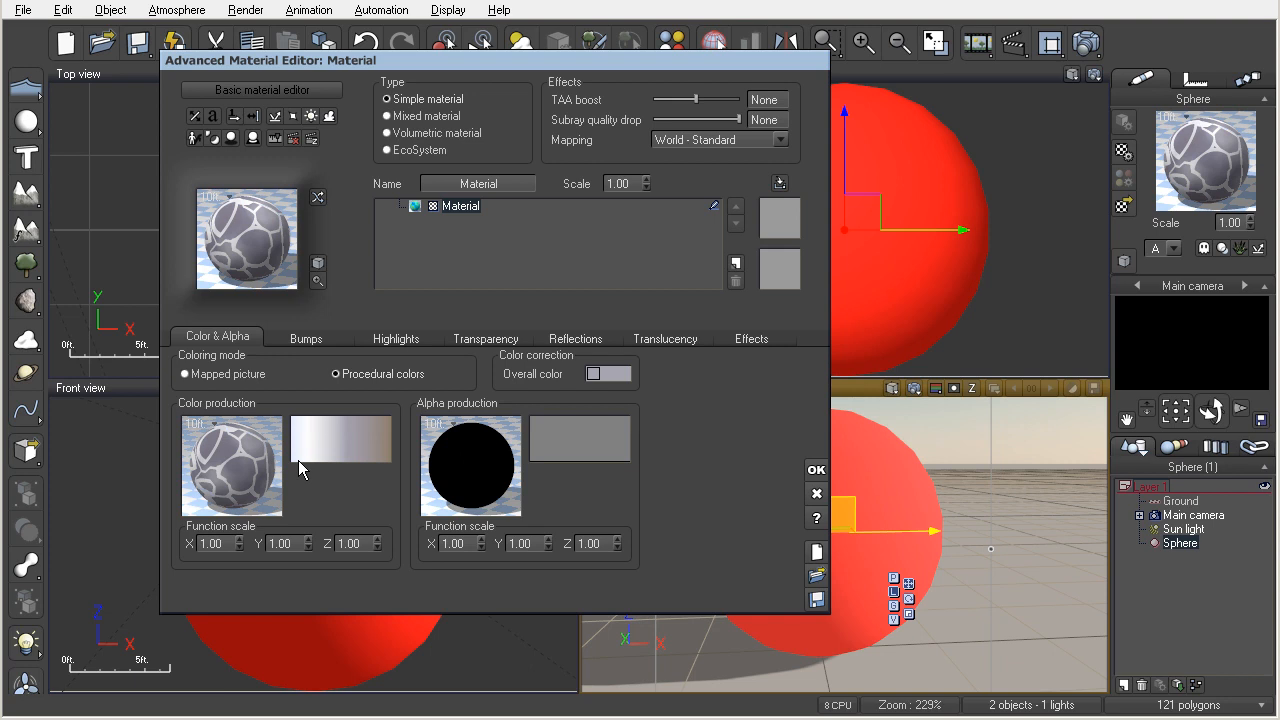
# Try the Aggregated bump function for alpha production and replace it with Multi cracked.
pyautogui.doubleClick(478, 466)
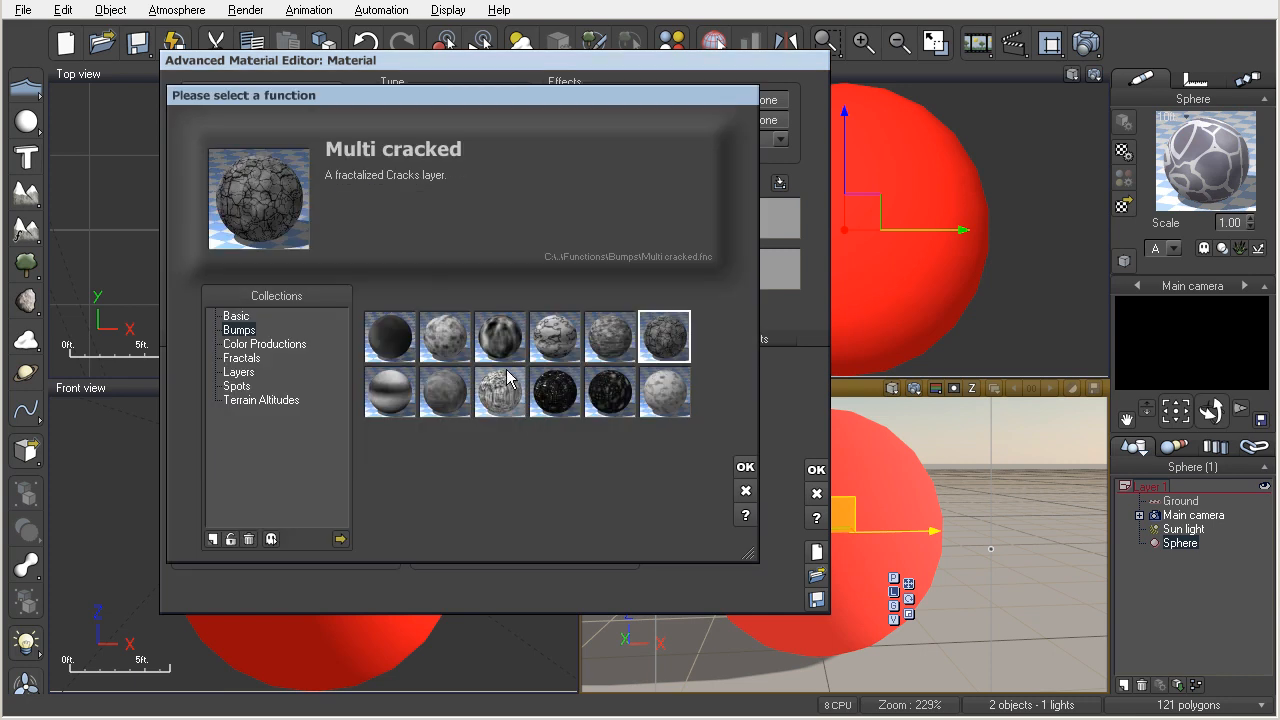
pyautogui.doubleClick(446, 347)
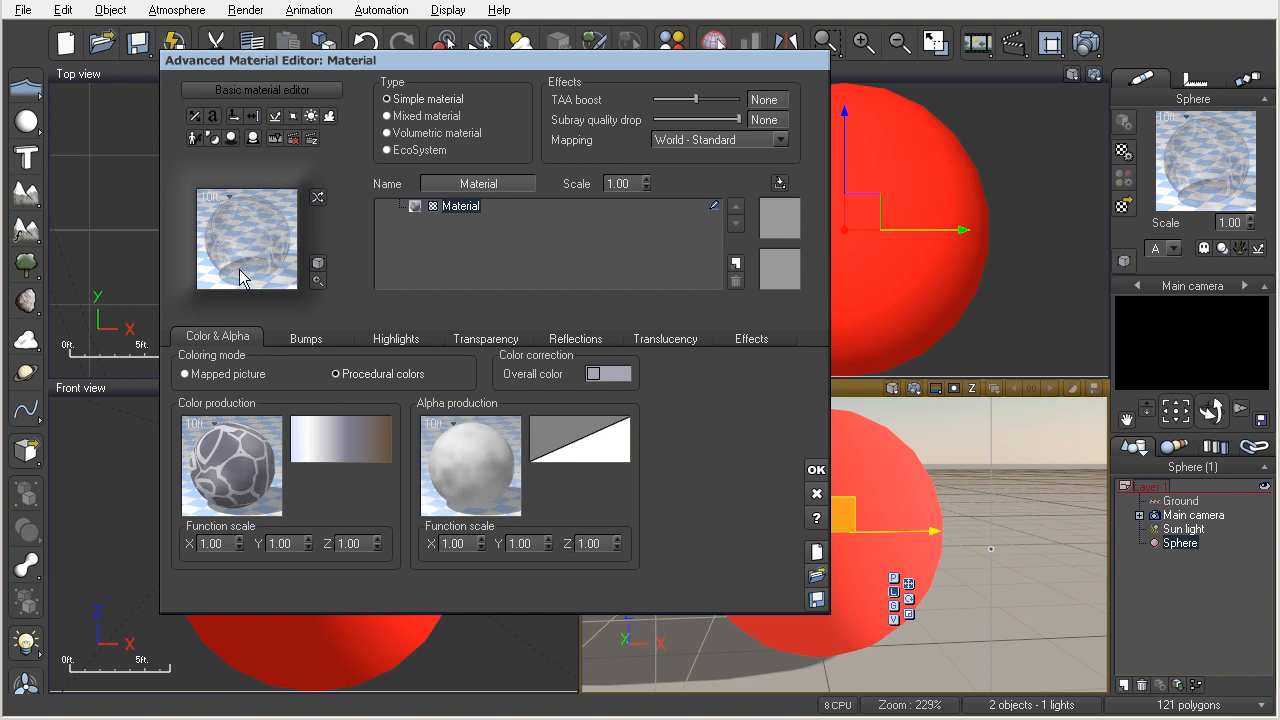
pyautogui.click(489, 472)
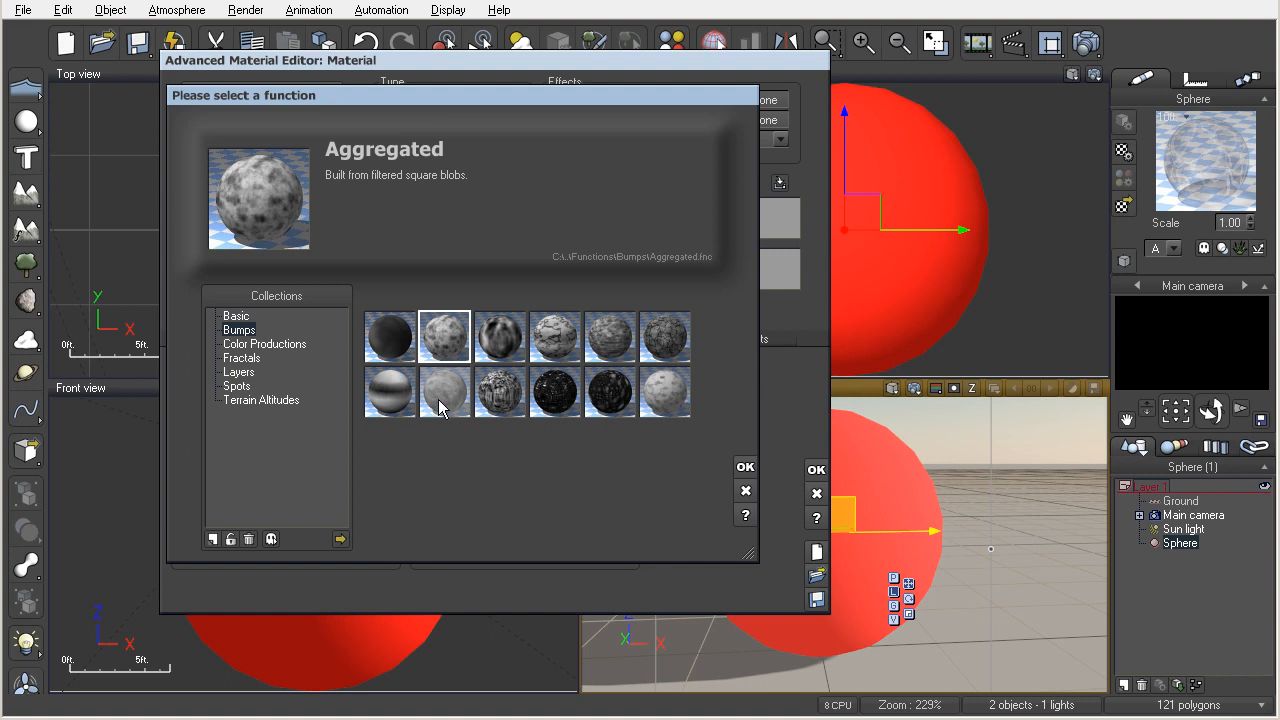
pyautogui.doubleClick(668, 340)
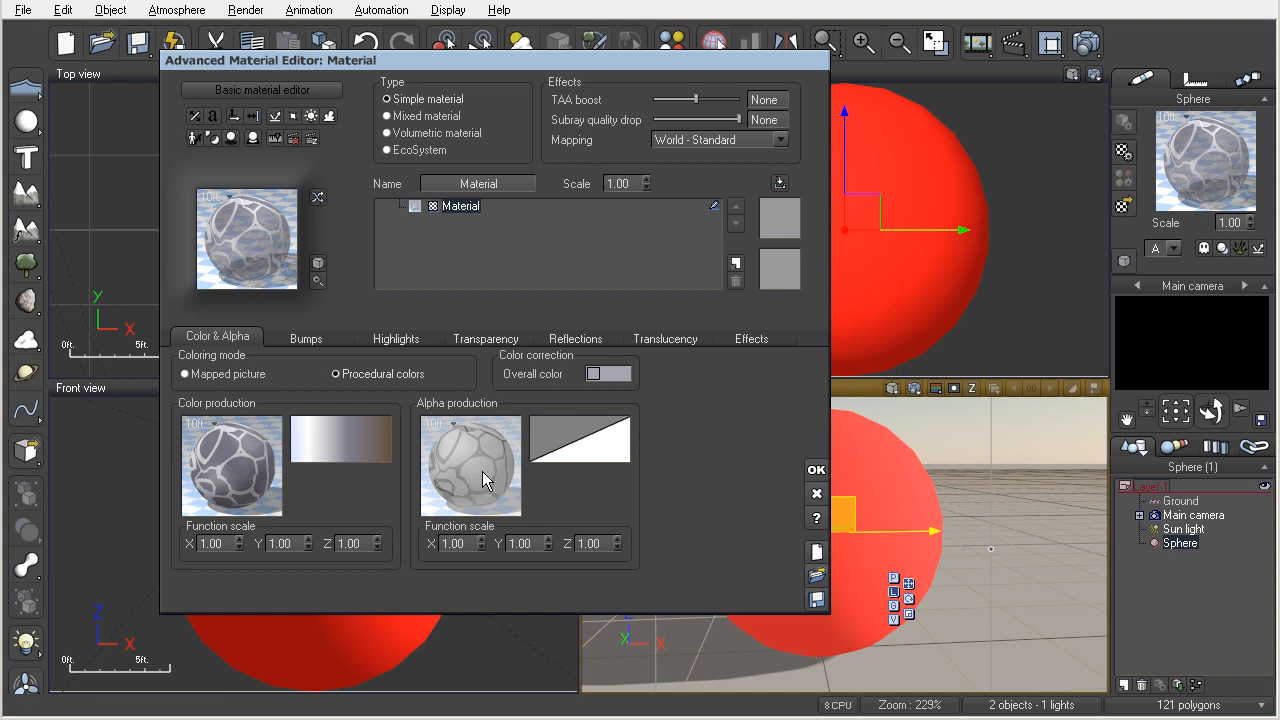
# Set the color production's function scale to 0.5 in X, Y and Z.
pyautogui.doubleClick(233, 543)
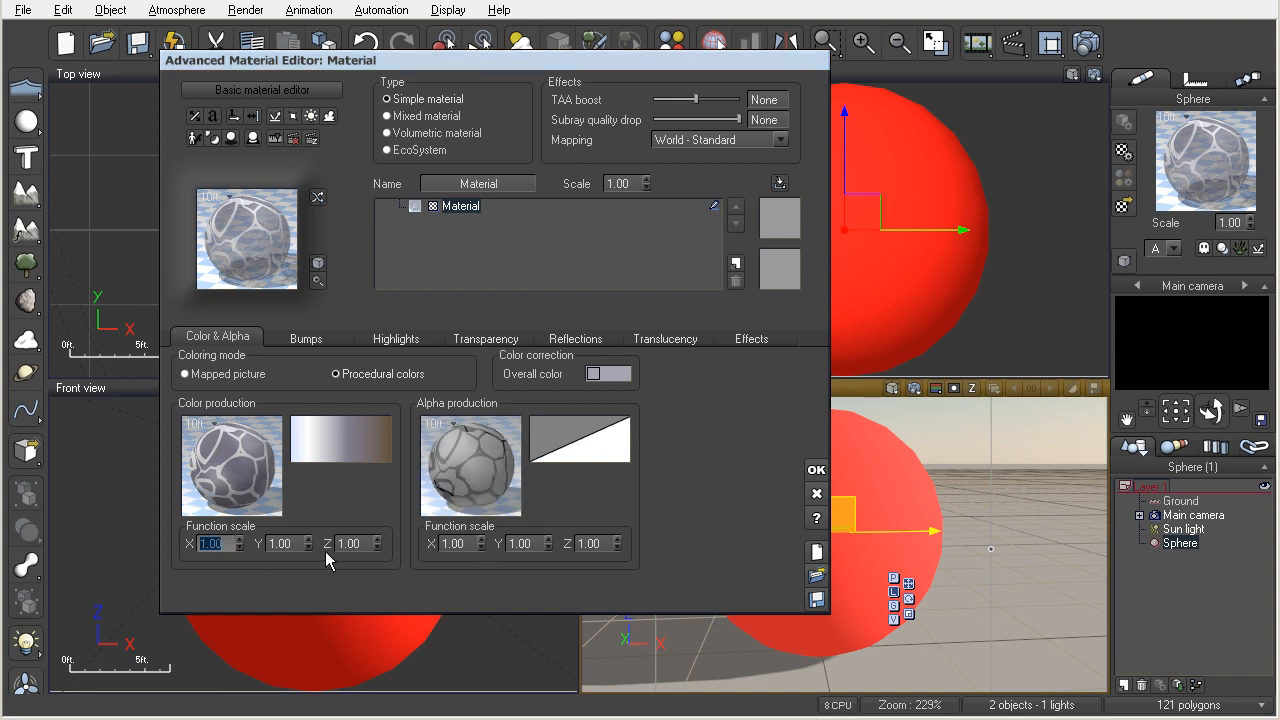
pyautogui.write('0.5')
pyautogui.press('Return')
pyautogui.doubleClick(272, 543)
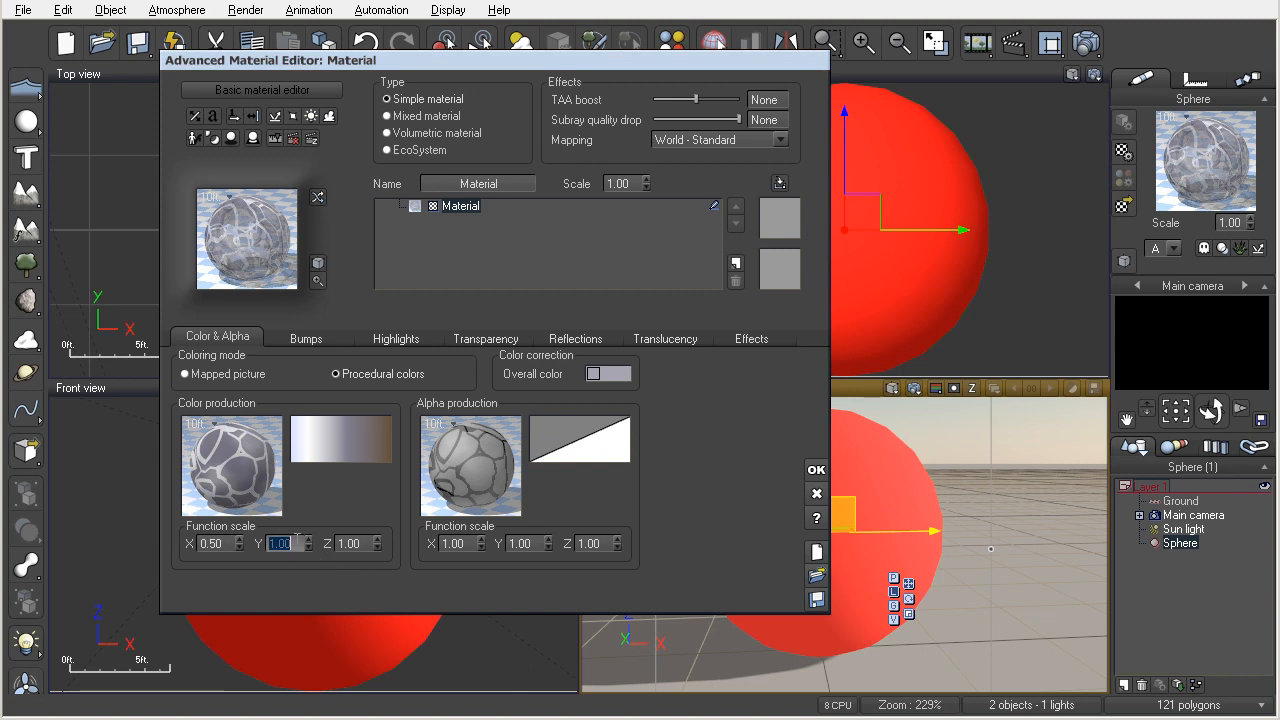
pyautogui.press('BackSpace')
pyautogui.write('0.5')
pyautogui.press('Return')
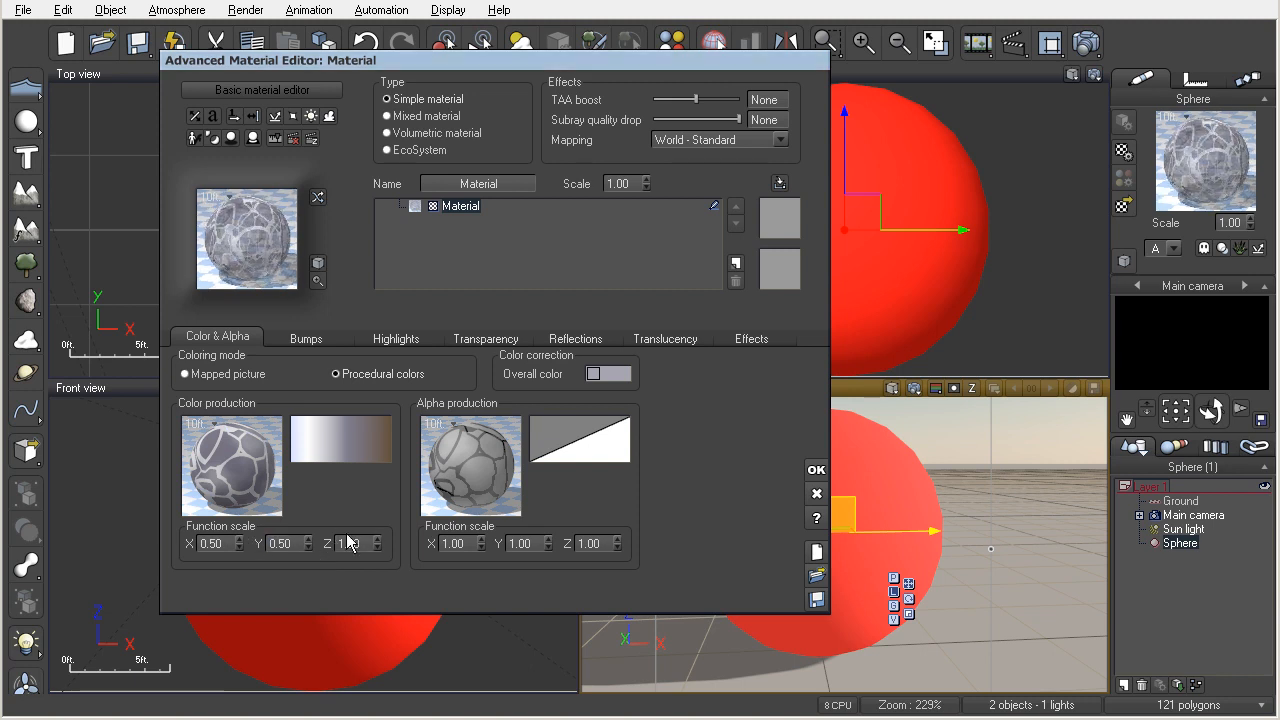
pyautogui.doubleClick(350, 543)
pyautogui.write('0.5')
pyautogui.press('Return')
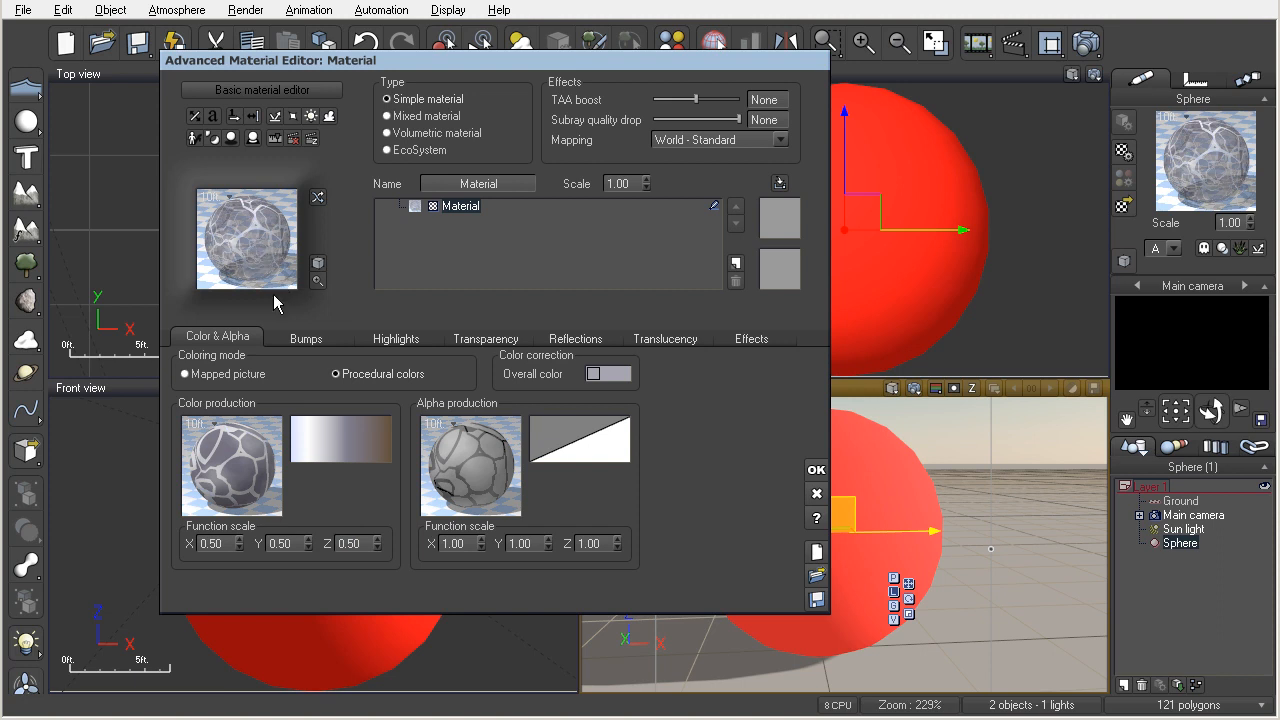
# Set the alpha production's function scale to 0.5 in X, Y and Z.
pyautogui.doubleClick(458, 543)
pyautogui.press('BackSpace')
pyautogui.write('0.5')
pyautogui.press('Tab')
pyautogui.write('0.5')
pyautogui.press('Tab')
pyautogui.write('0.5')
pyautogui.press('Tab')
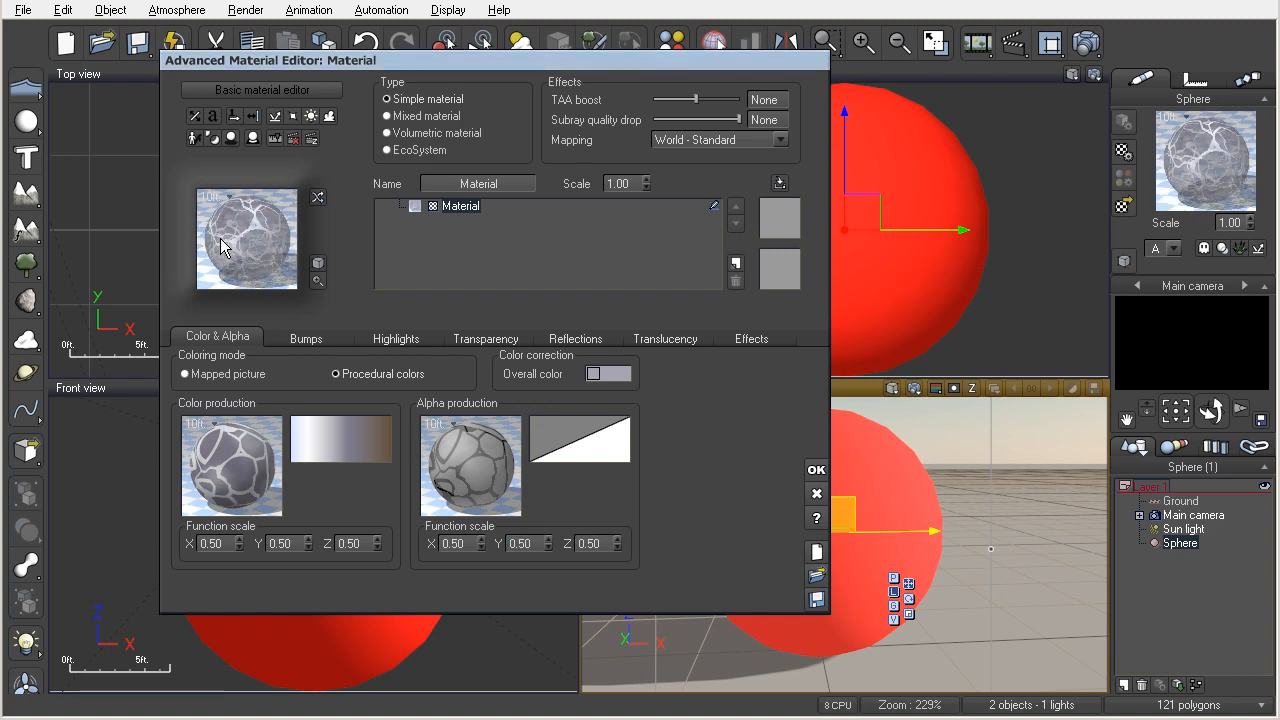
# Accept the material changes, render the main camera view and accept the post render options.
pyautogui.click(816, 470)
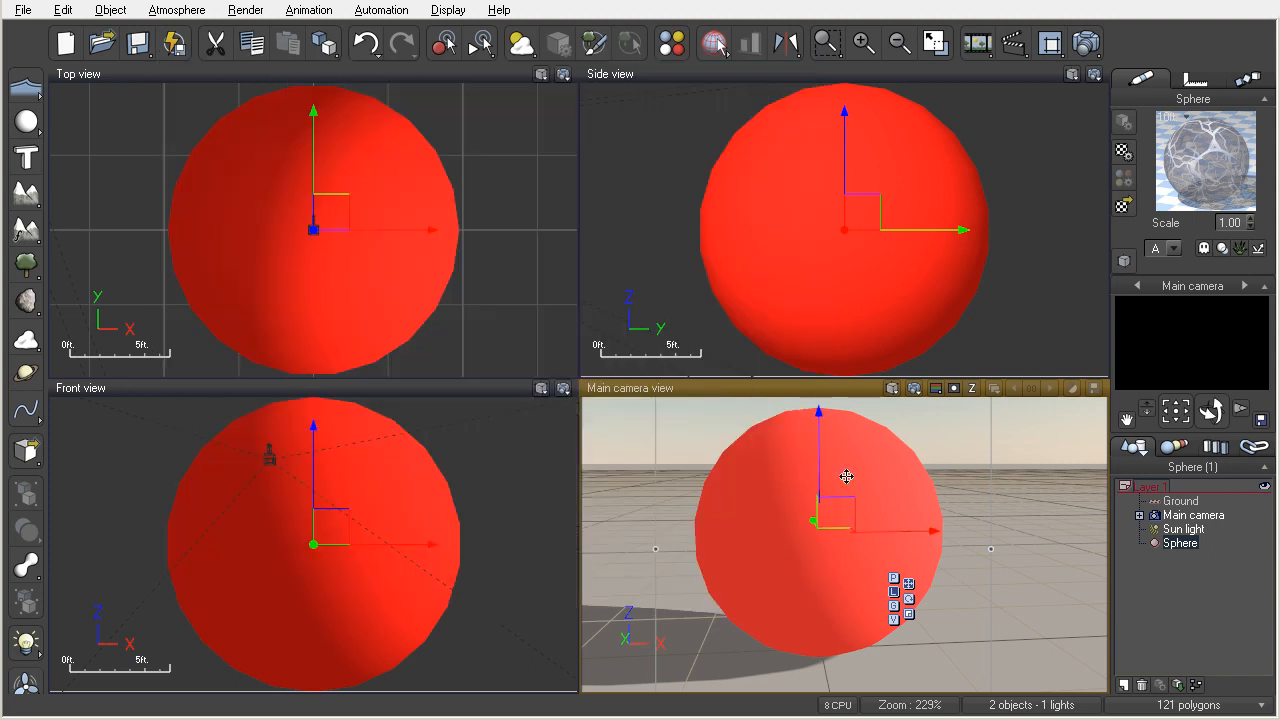
pyautogui.click(914, 388)
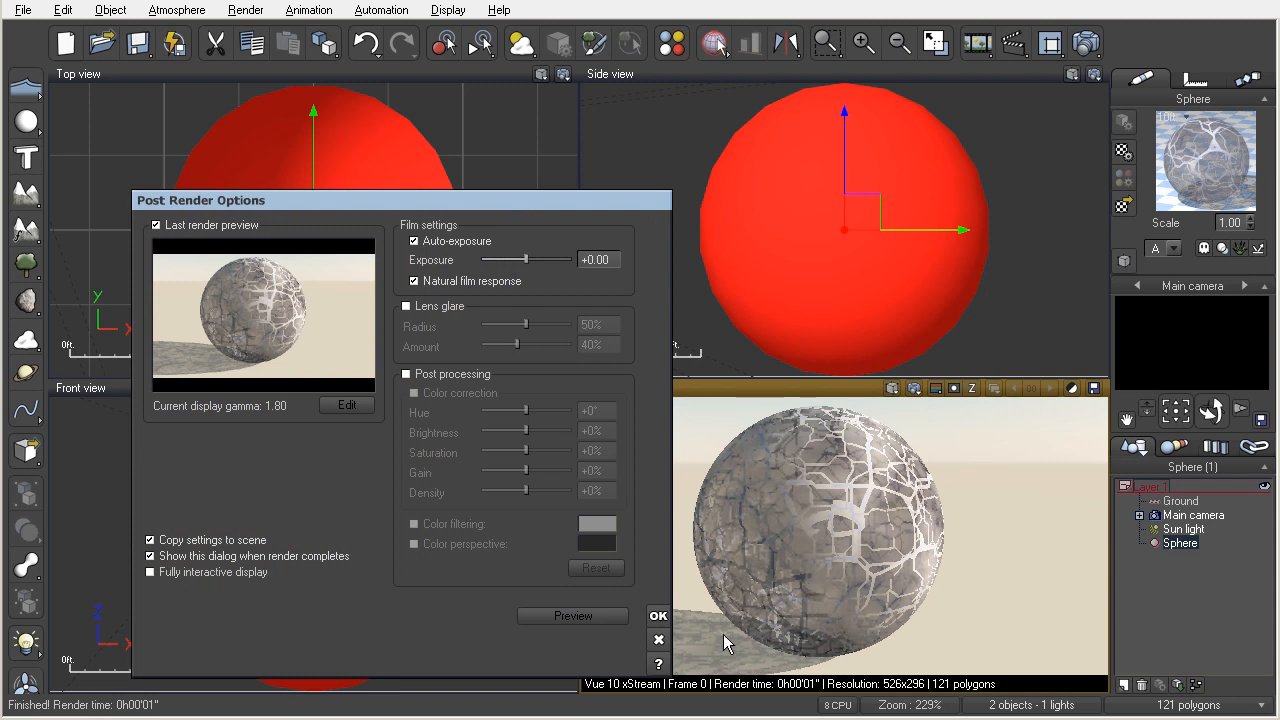
pyautogui.click(658, 616)
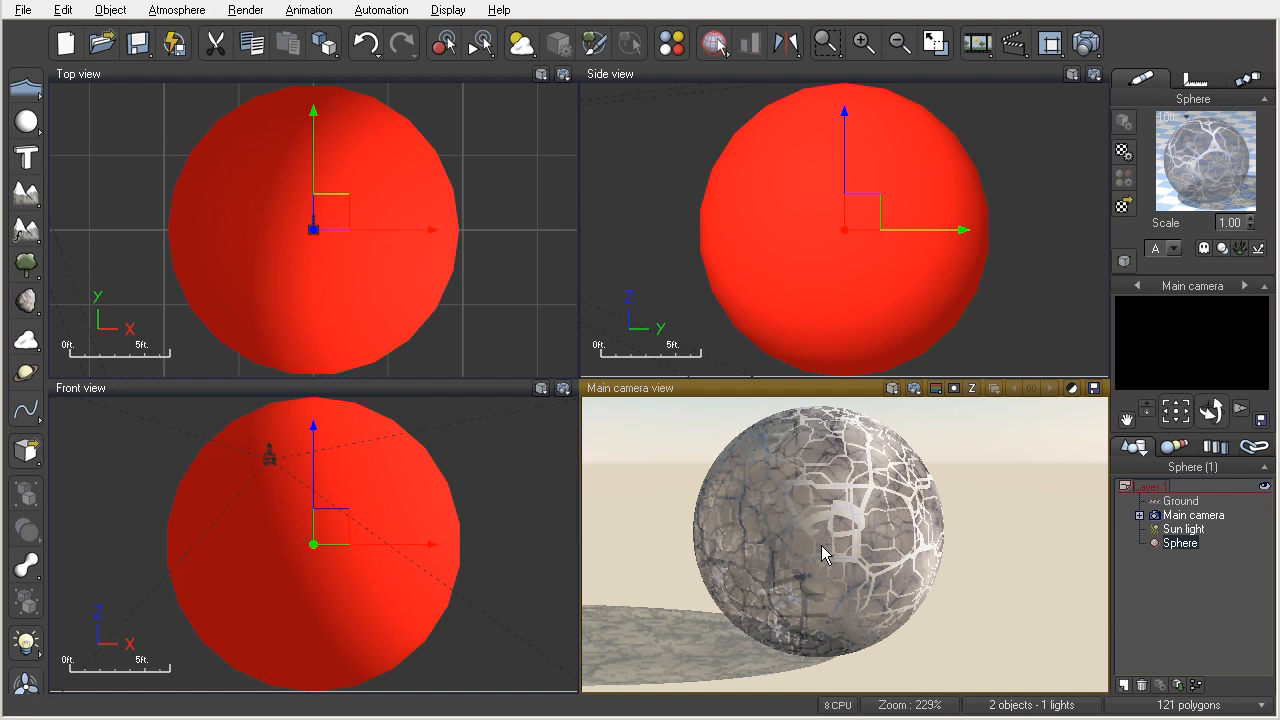